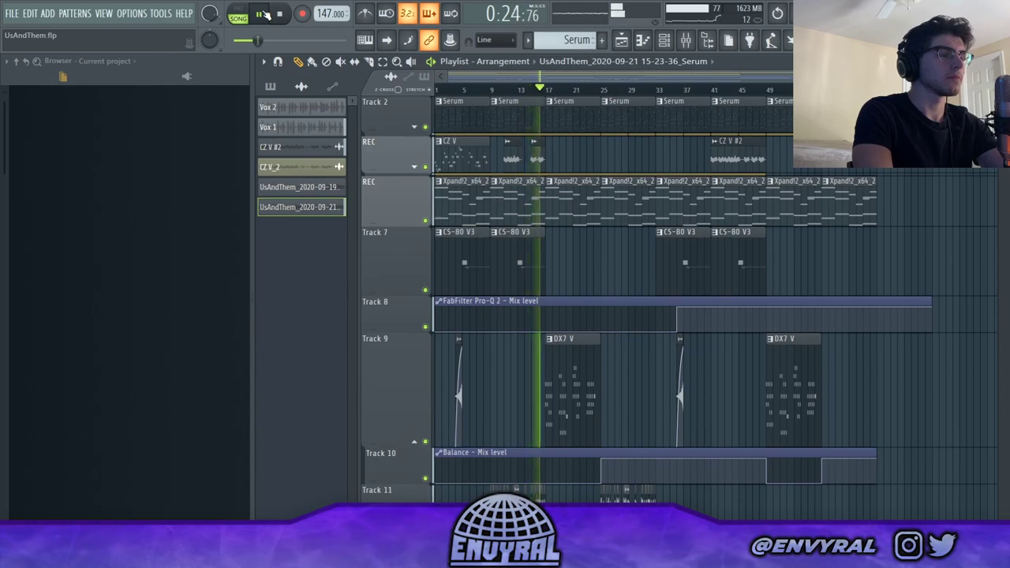
- Stop playback and open the first Serum pattern on Track 2 in the piano roll
left_click(280, 13)
left_click(502, 61)
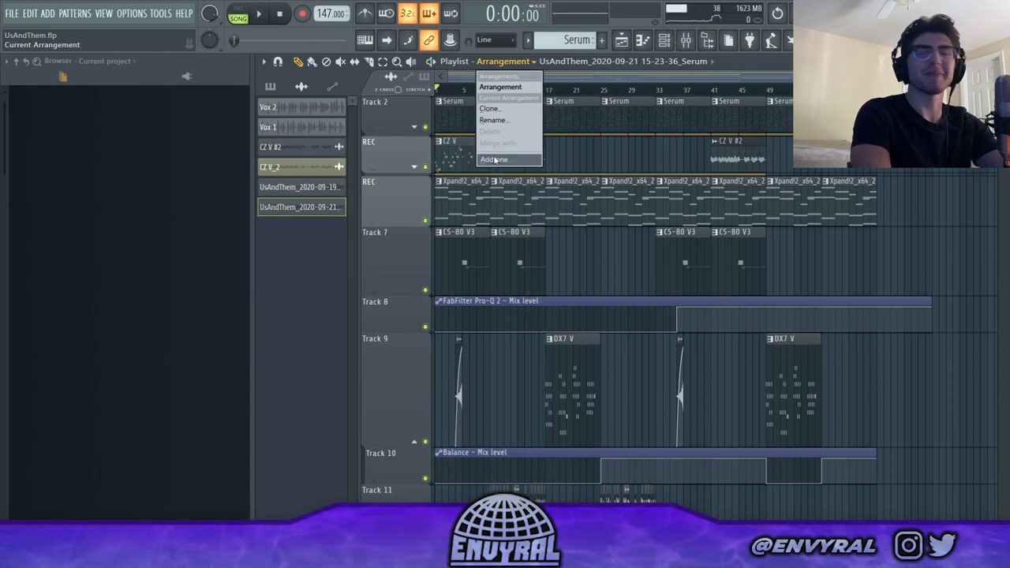
left_click(494, 160)
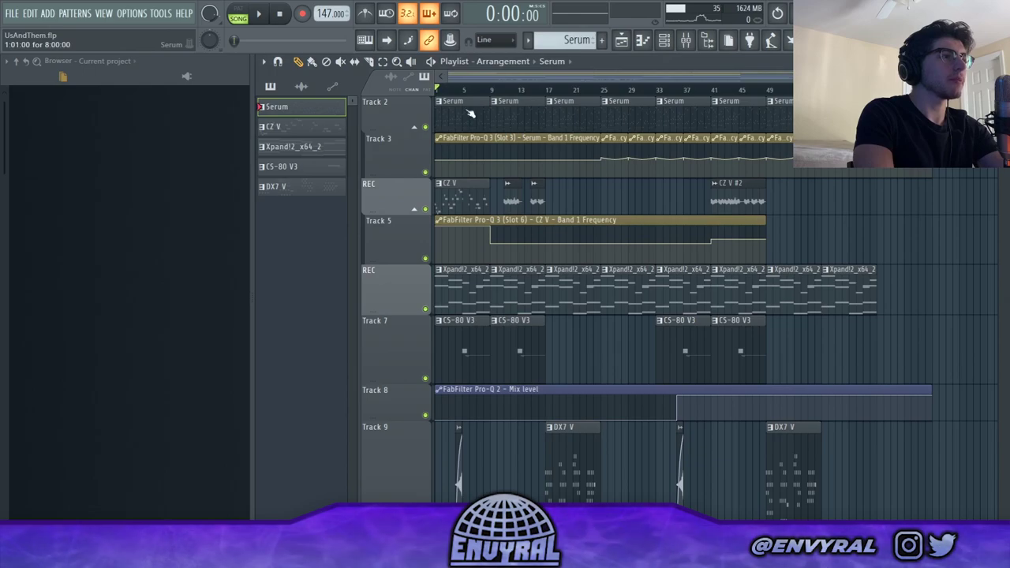
double_click(465, 108)
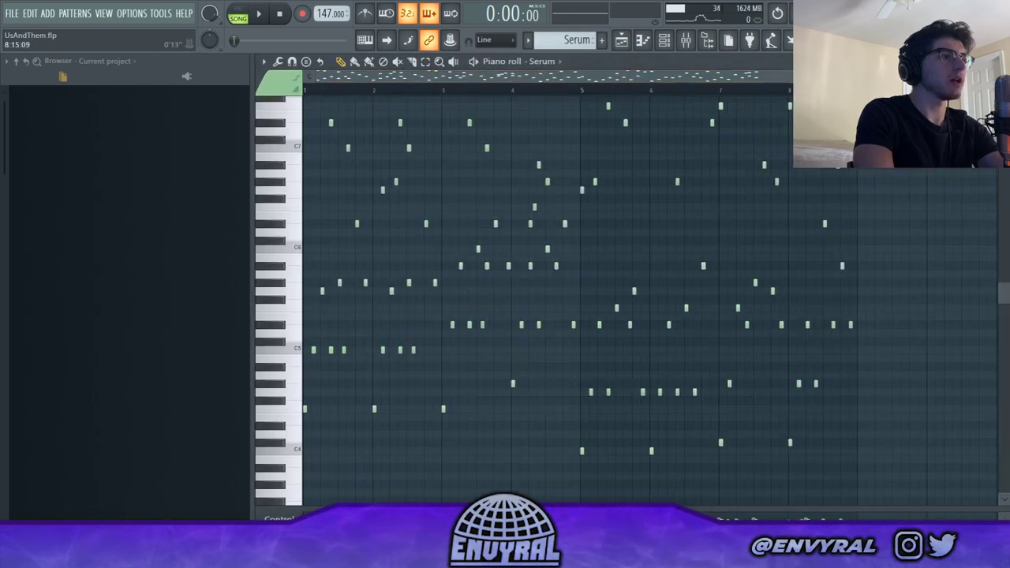
- Examine the full Serum note pattern, then play it in pattern mode and stop playback
scroll(650, 299, "down", 1)
scroll(650, 300, "up", 1)
scroll(650, 300, "down", 3)
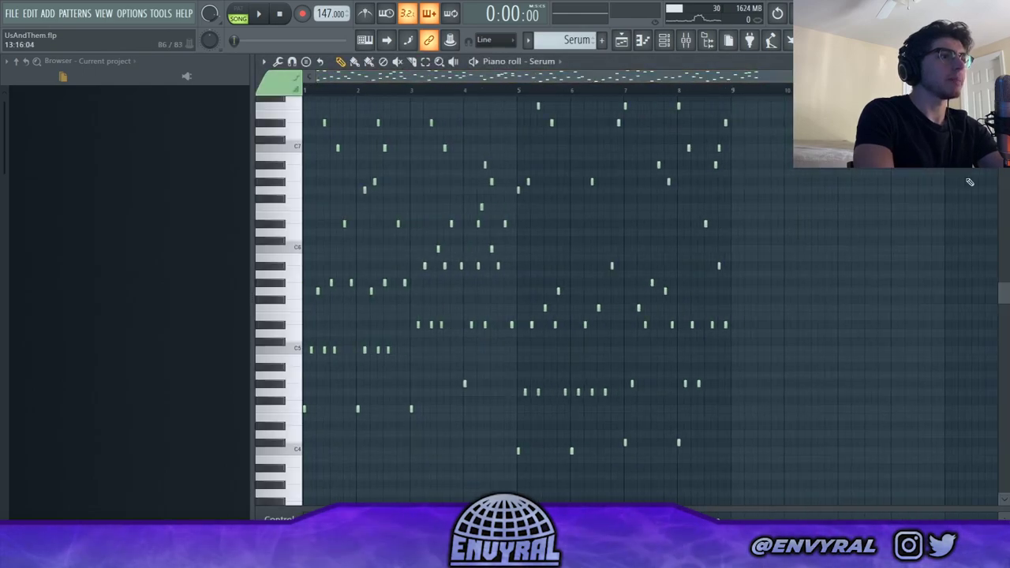
scroll(862, 262, "up", 2)
scroll(650, 292, "down", 2)
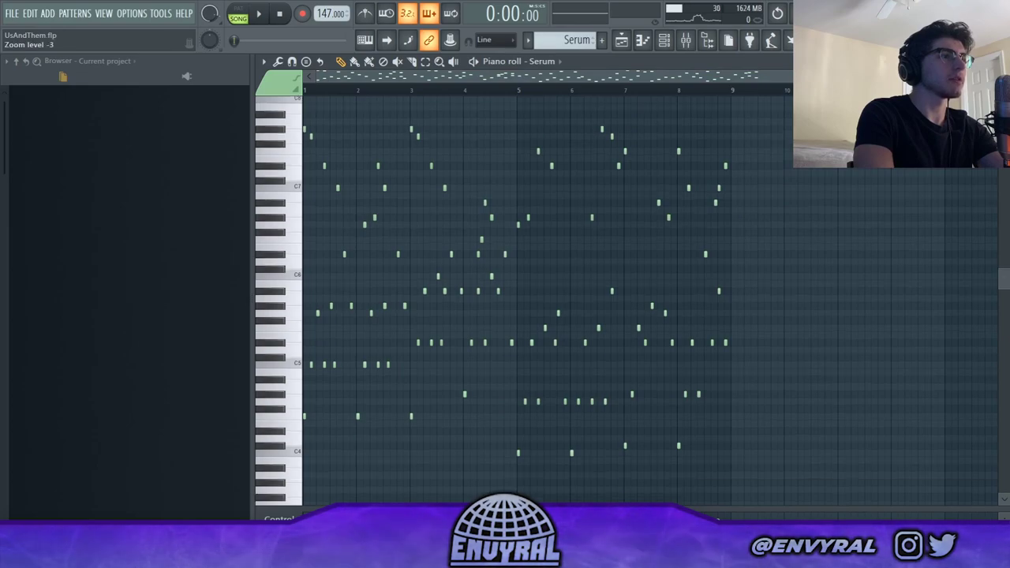
scroll(650, 293, "up", 1)
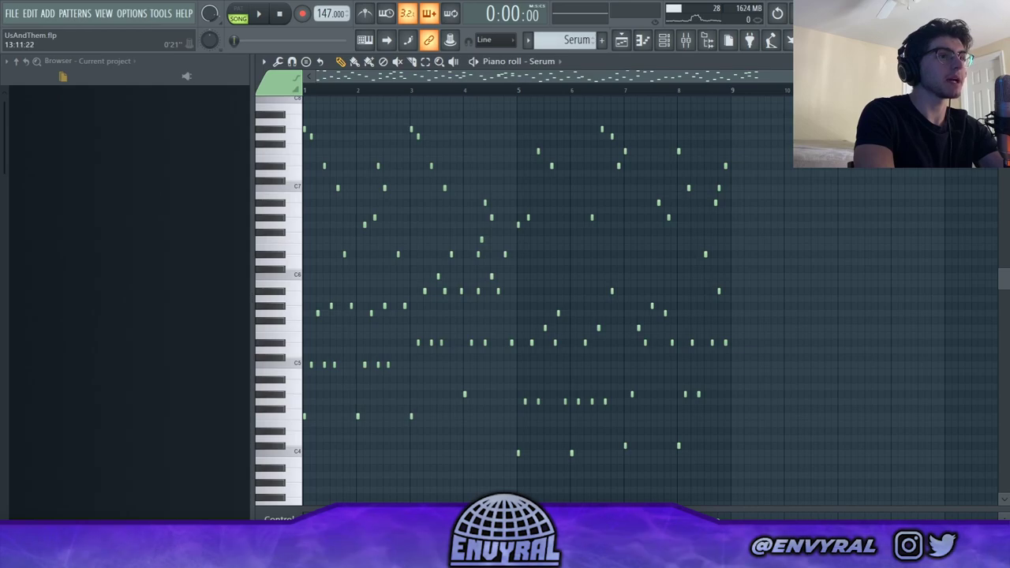
scroll(821, 167, "up", 1)
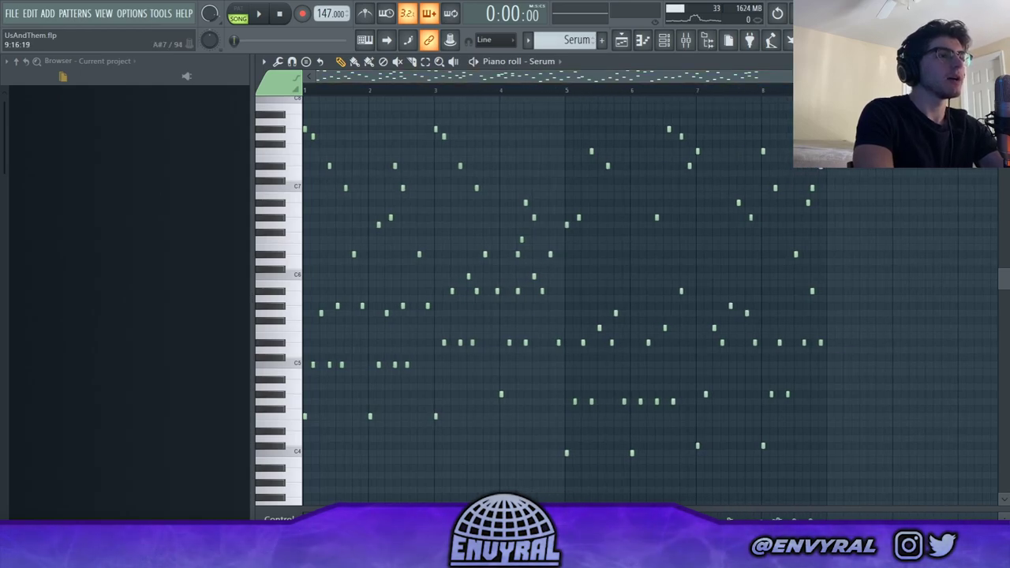
left_click(238, 15)
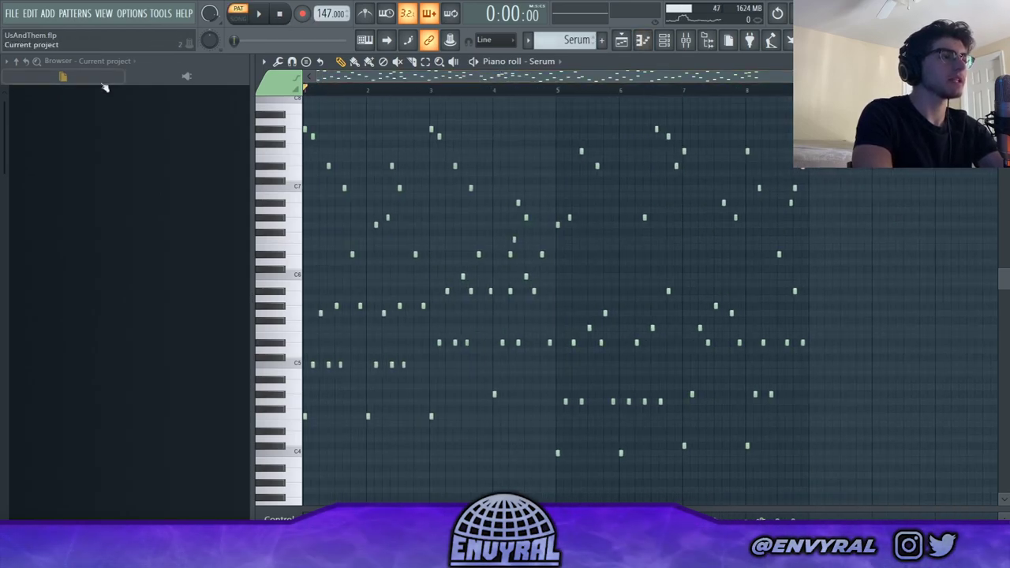
left_click(261, 15)
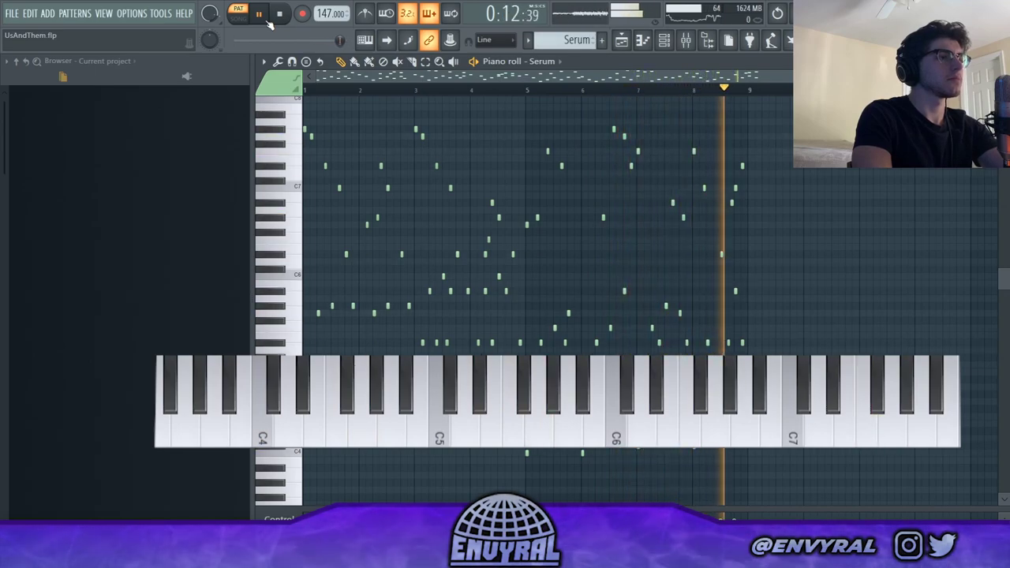
key("space")
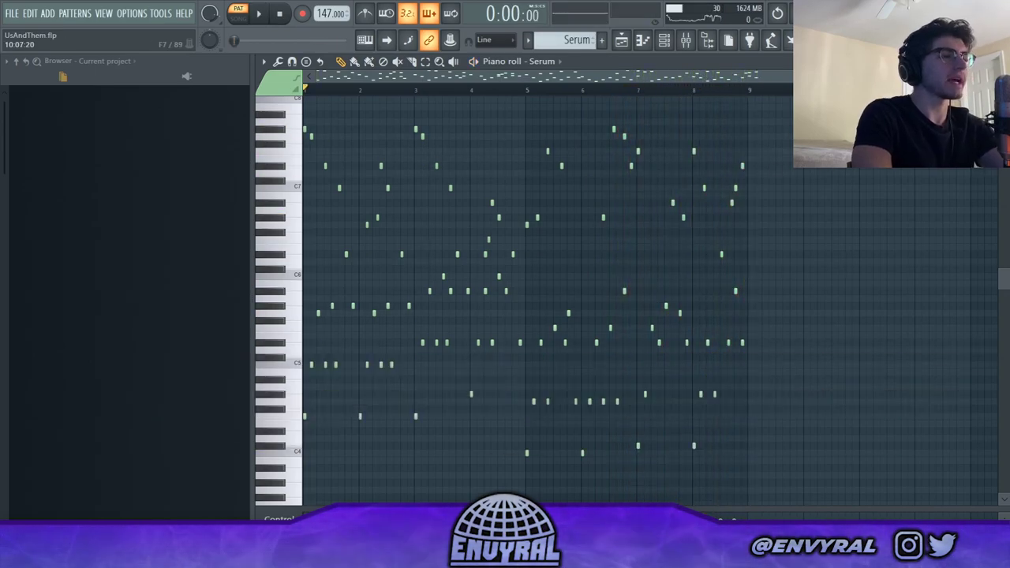
- Delete all the Serum notes above C6 and play the remaining lower notes
left_click_drag(788, 98, 224, 256)
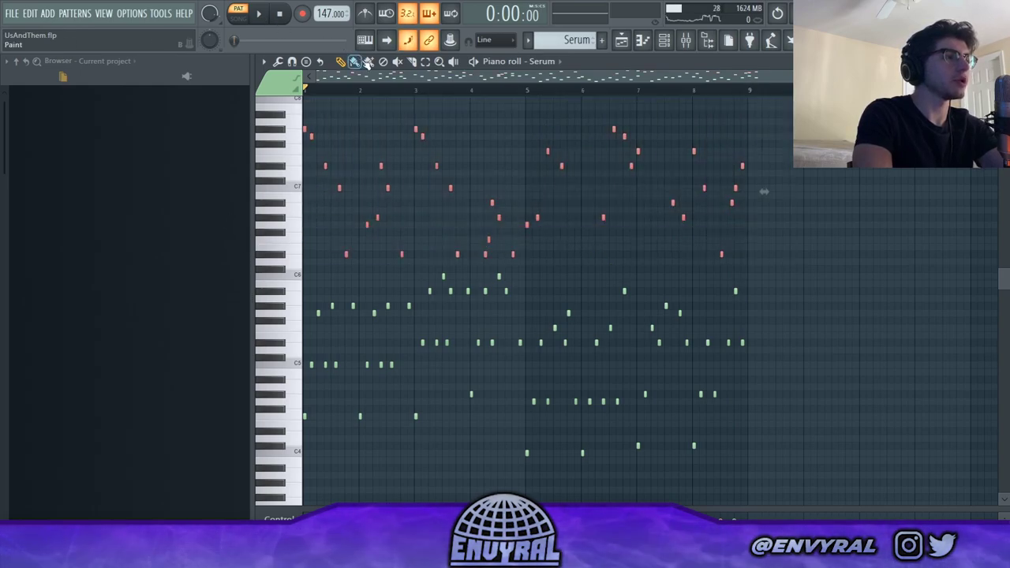
key("Delete")
left_click(257, 15)
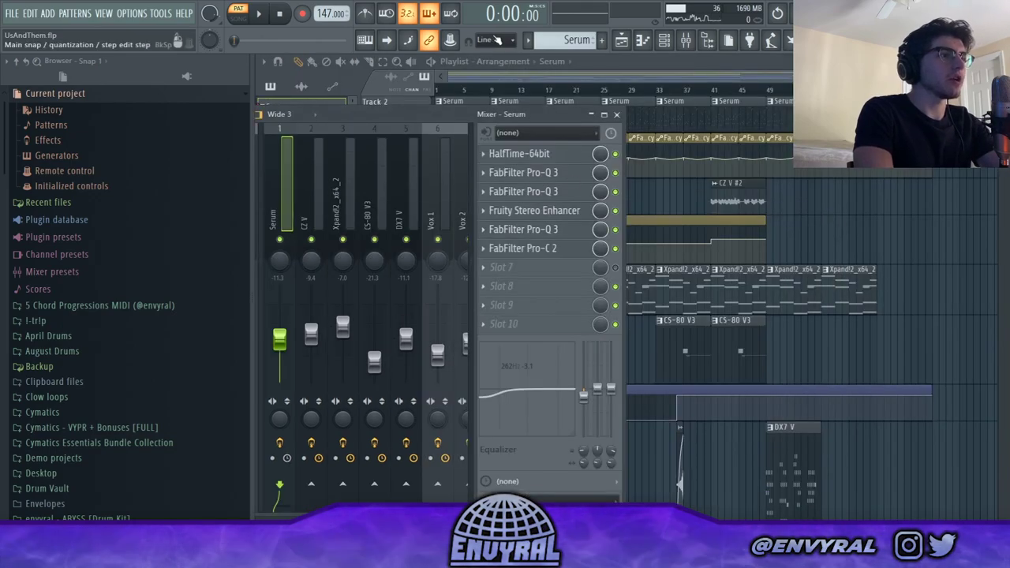
- Go back to the playlist, stop playback and take Track 3 out of solo
left_click(623, 43)
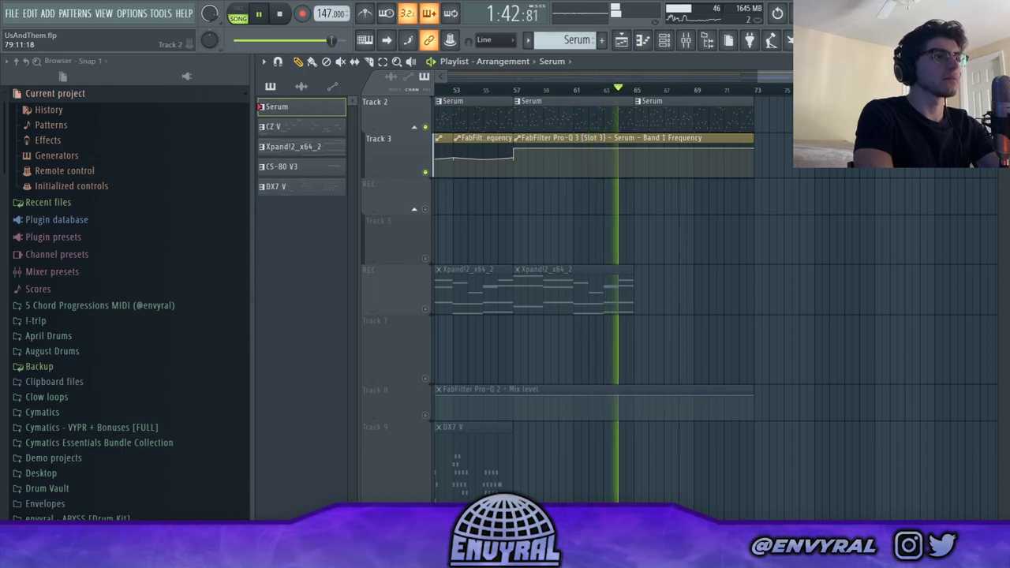
key("space")
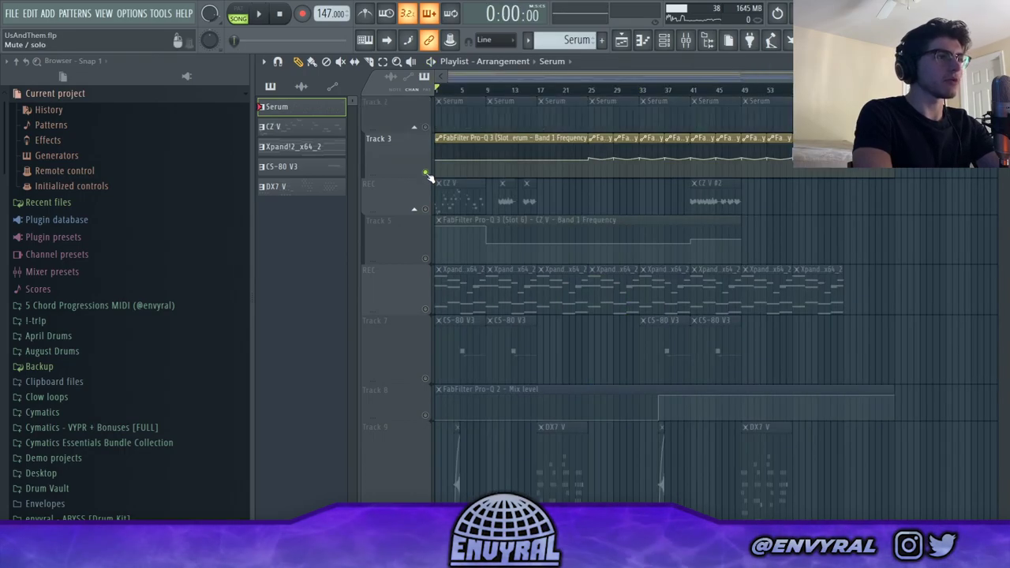
right_click(423, 172)
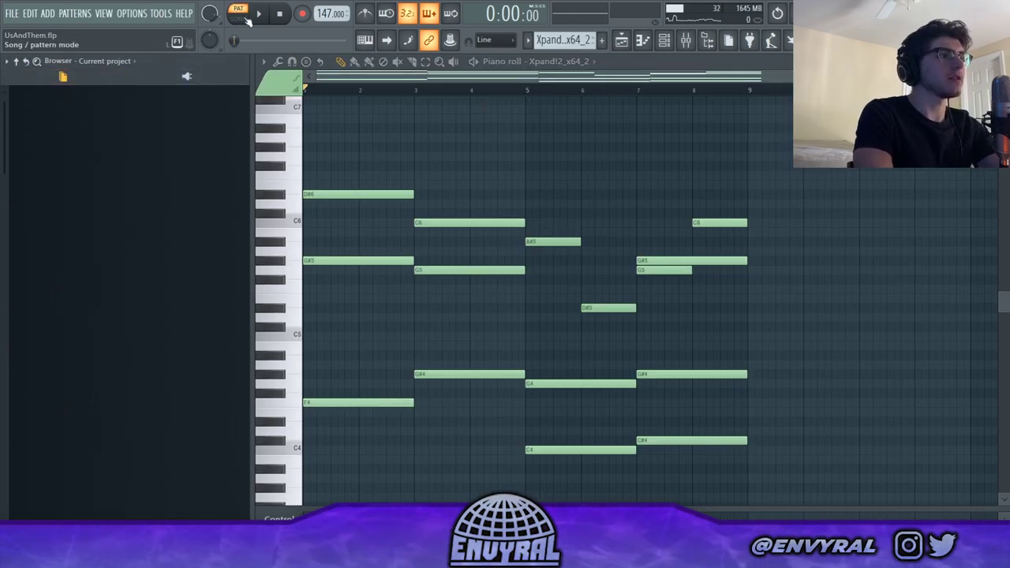
- Play the Xpand!2_x64_2 chord pattern and audition its G#5 and G5 notes together at bar 7
left_click(269, 13)
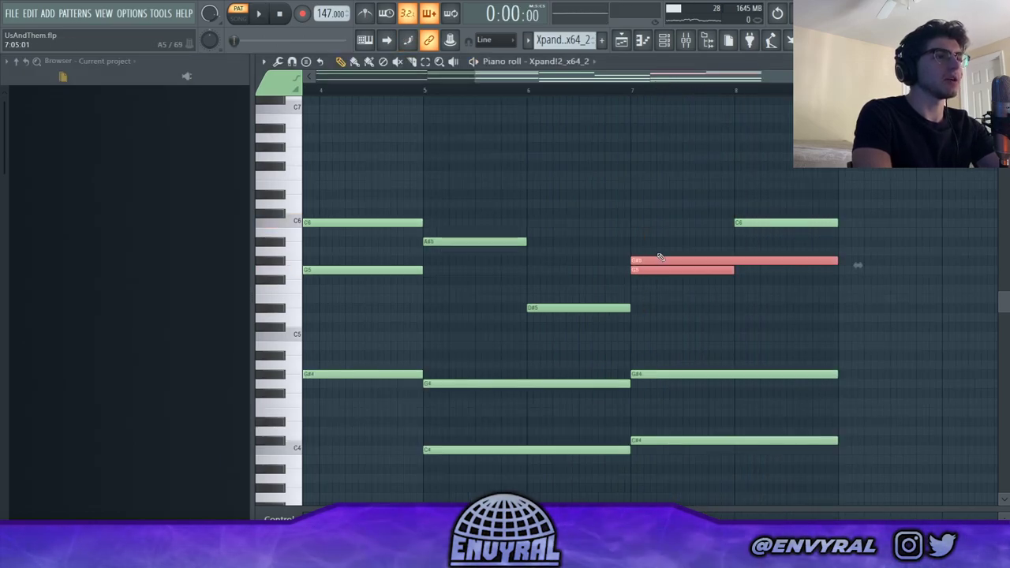
left_click(660, 257)
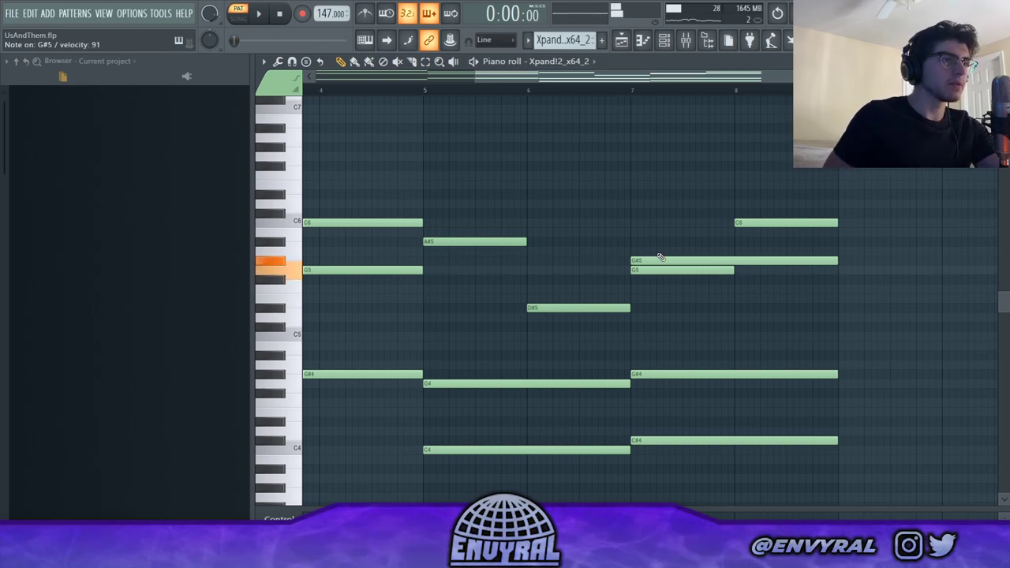
scroll(660, 257, "down", 2)
- Return to the playlist in song mode and play the Serum and Xpand!2_x64_2 parts together from the start
key("F5")
key("l")
key("space")
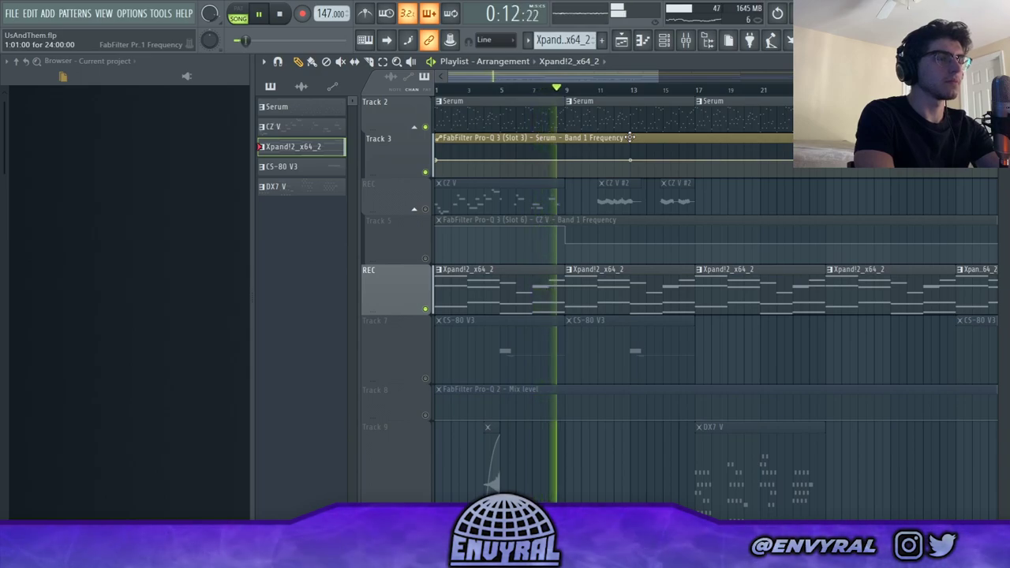
key("space")
- Open the CZ V pattern in the piano roll and play it from the start and again from bar 3
double_click(544, 193)
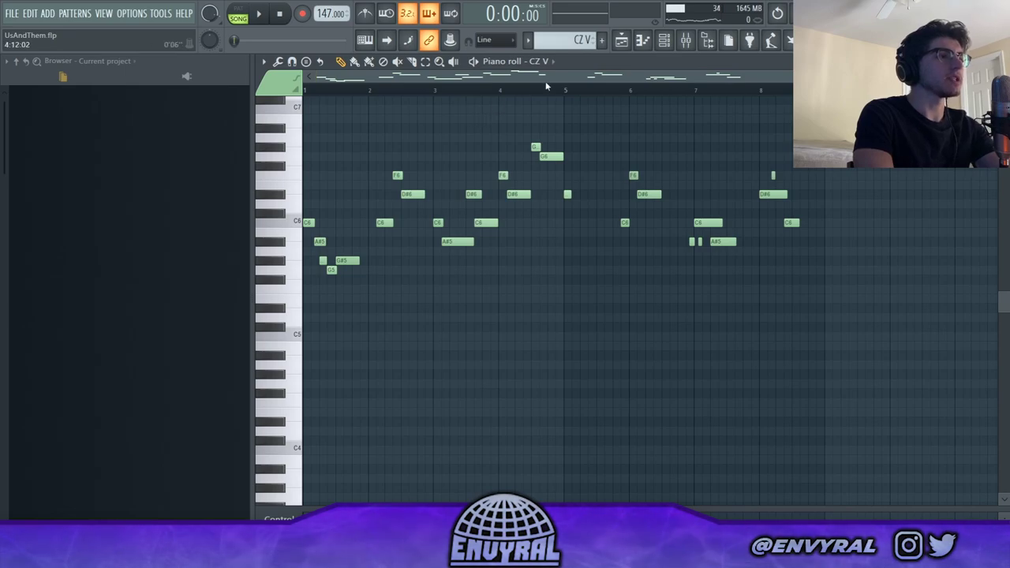
left_click(261, 15)
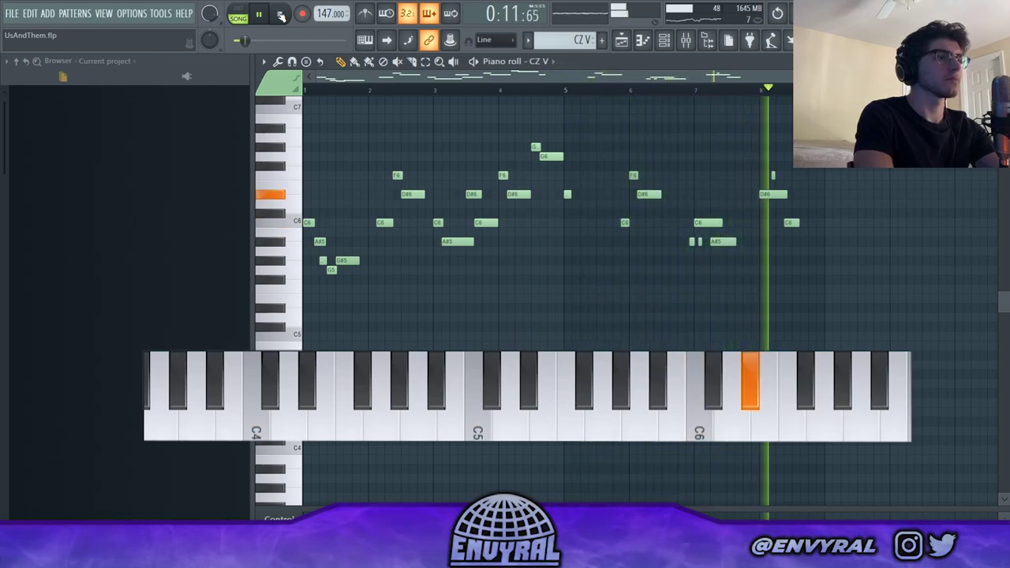
key("space")
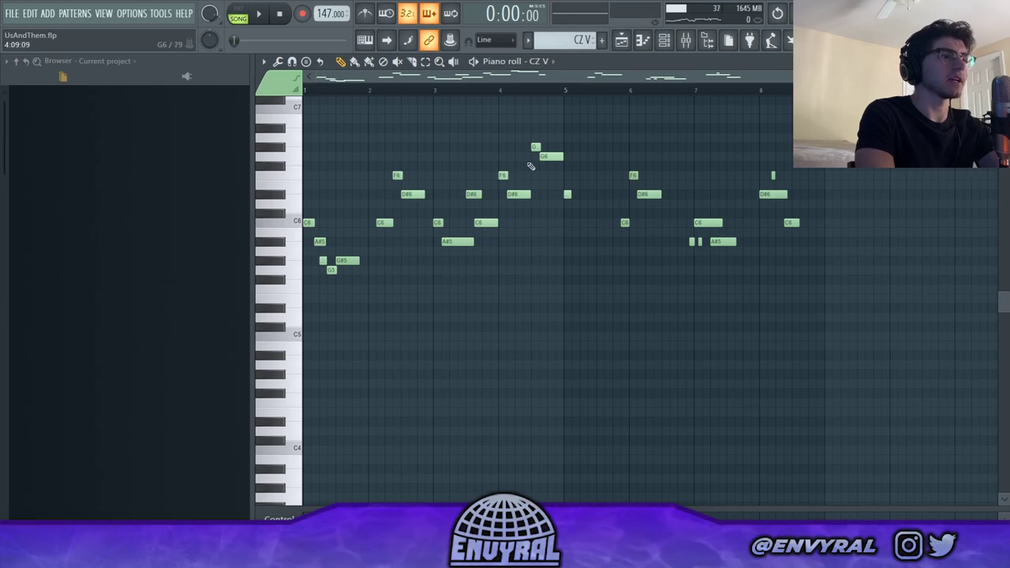
left_click(432, 93)
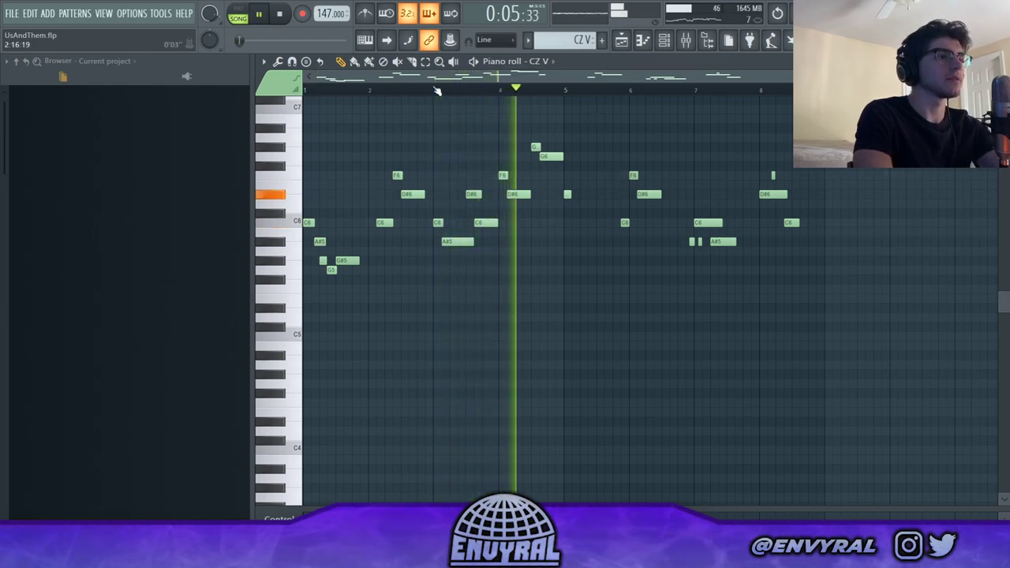
key("space")
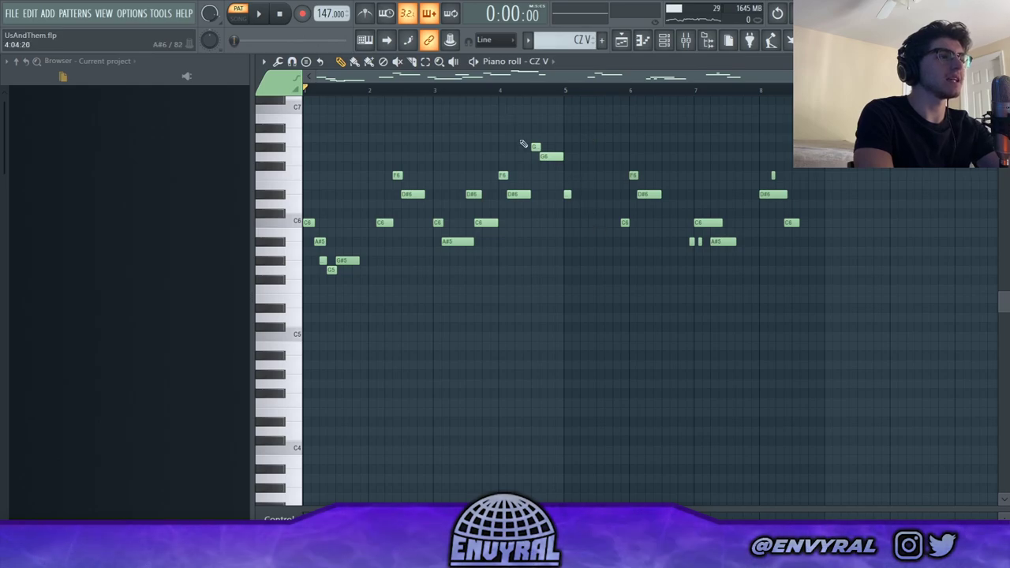
- Open the CS-80 V3 clip on Track 7 in the piano roll and play the song from bar 3
left_click(623, 40)
scroll(428, 305, "down", 2)
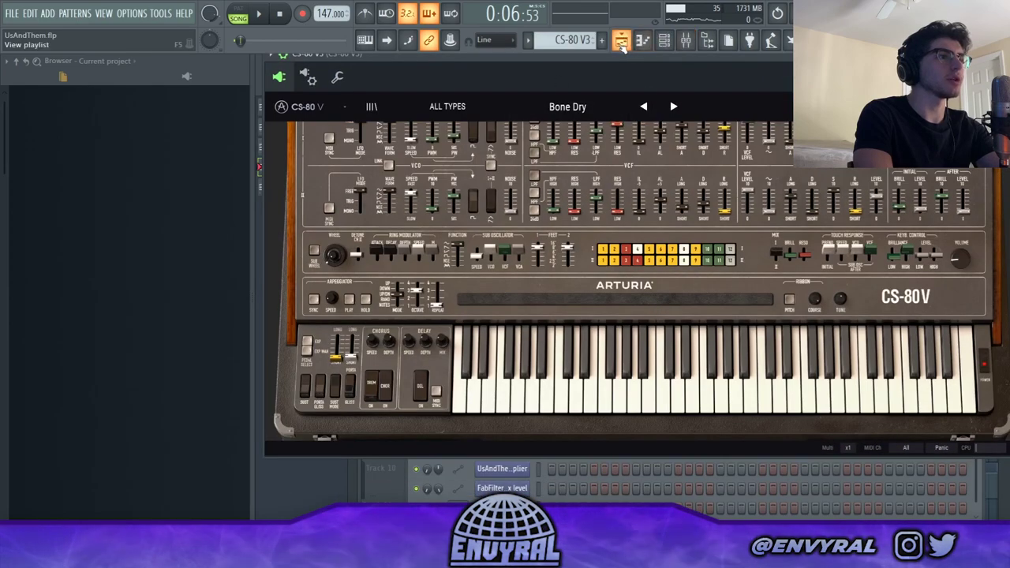
left_click(623, 43)
double_click(547, 291)
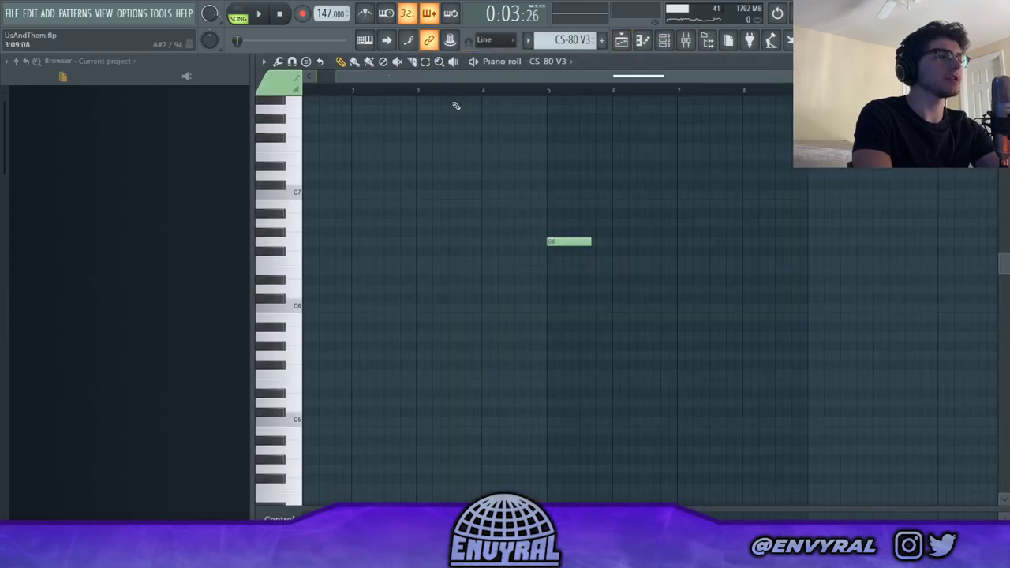
key("space")
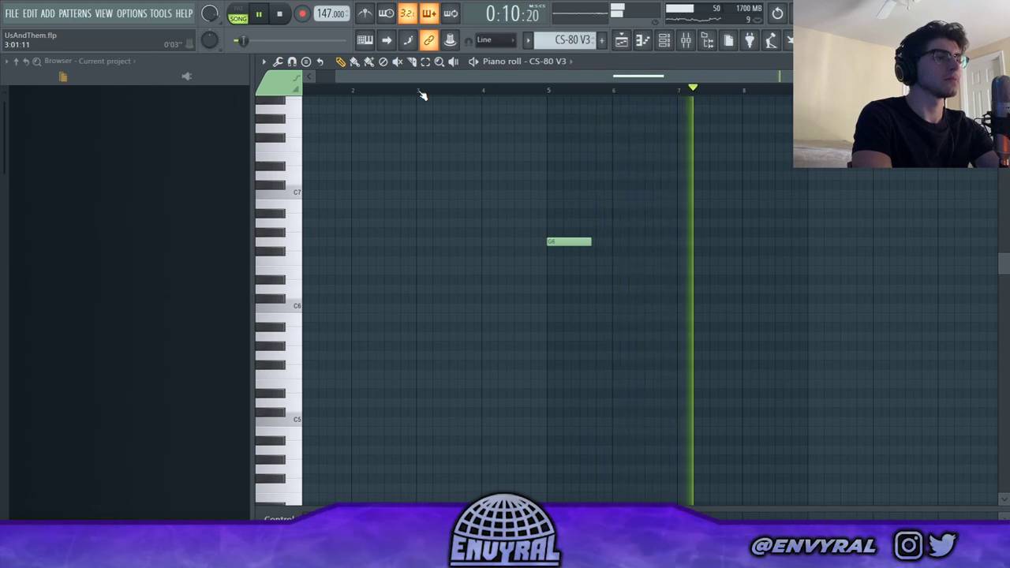
- Reactivate the muted tracks below Track 9 in the playlist and play the rising audio clip on Track 9 from bar 4
left_click(622, 45)
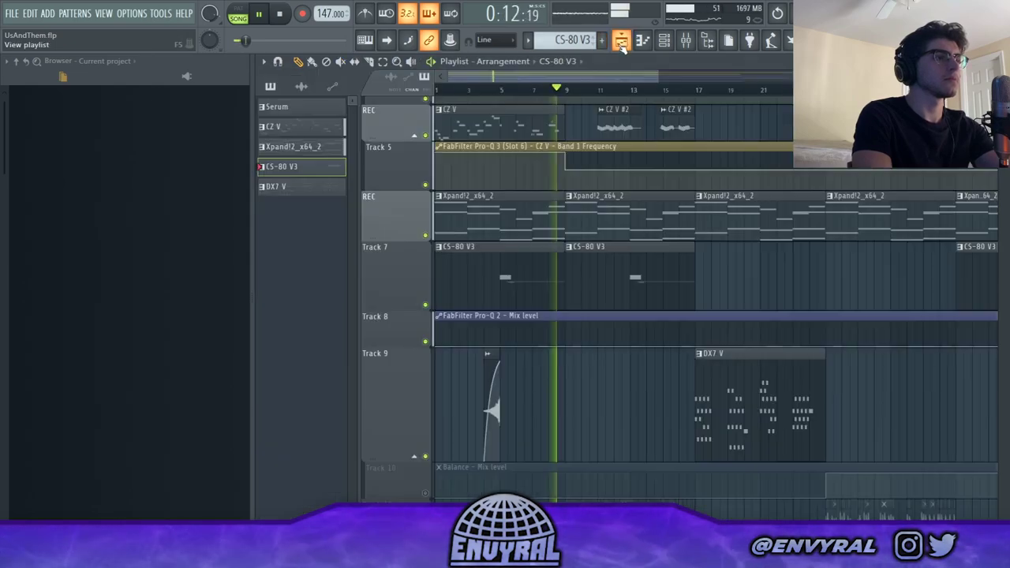
key("space")
right_click(424, 346)
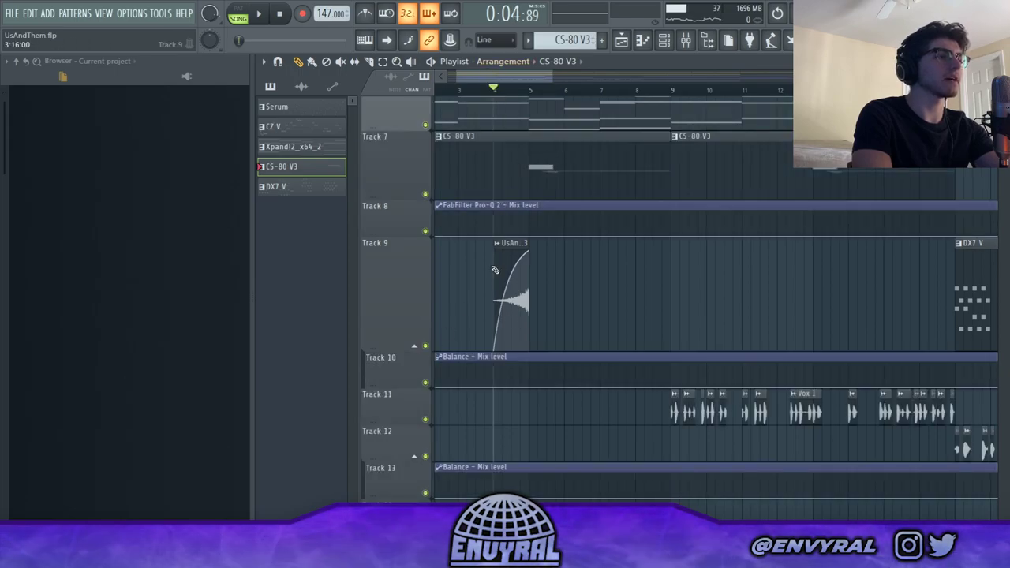
key("space")
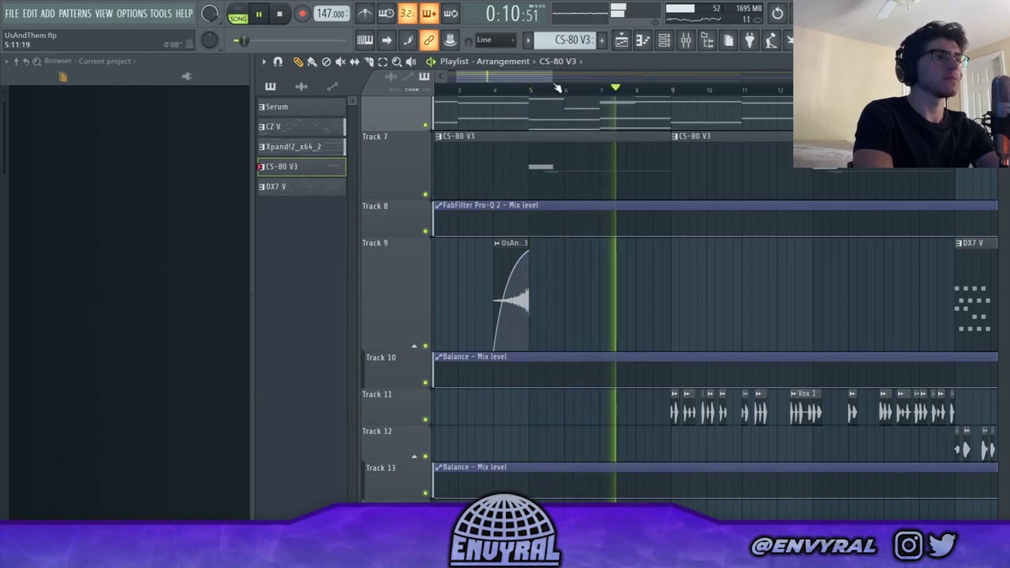
- Play the chopped Vox 1 clips on Track 11 and stop playback
left_click_drag(552, 77, 668, 76)
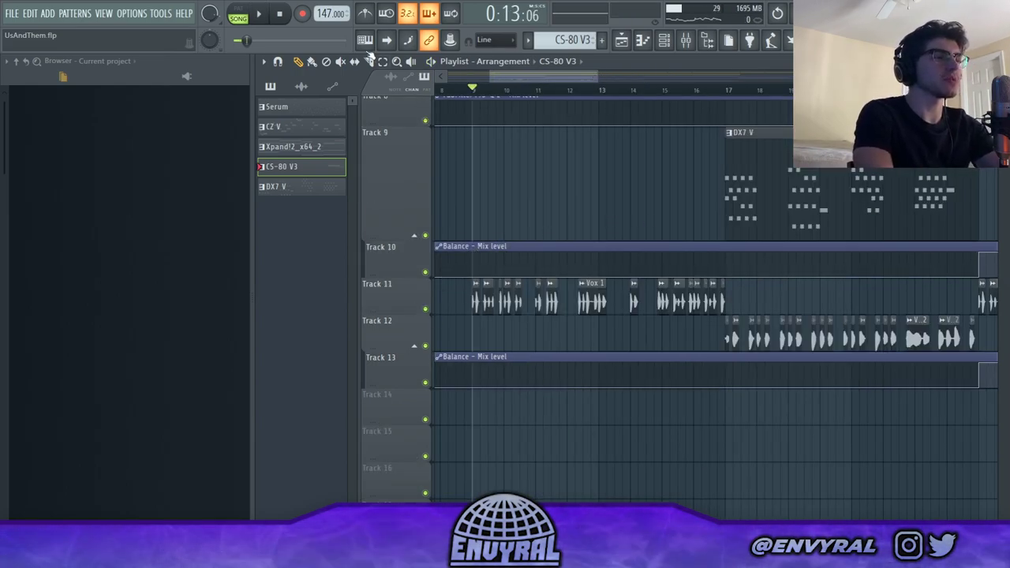
scroll(630, 122, "down", 2)
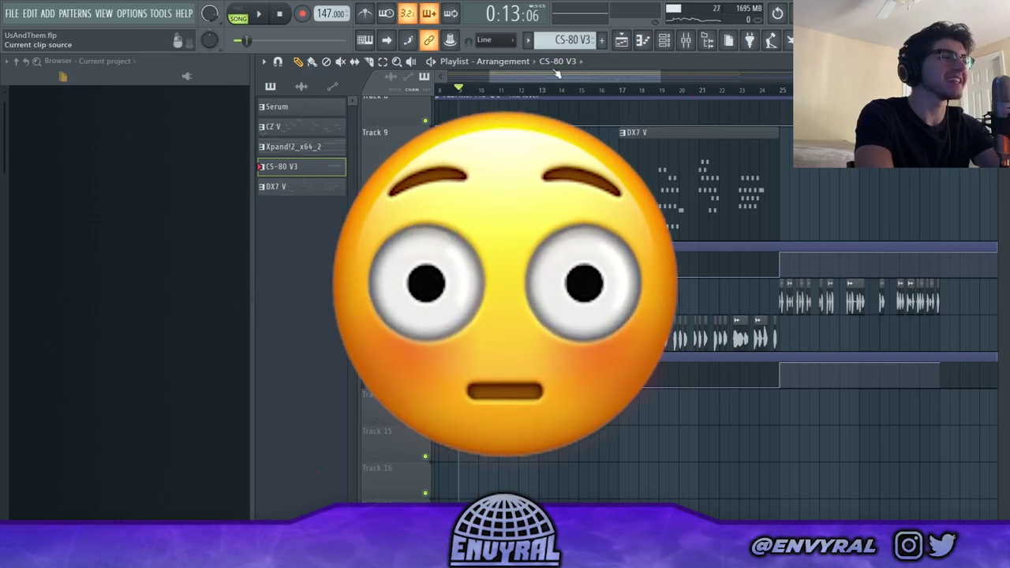
left_click(548, 91)
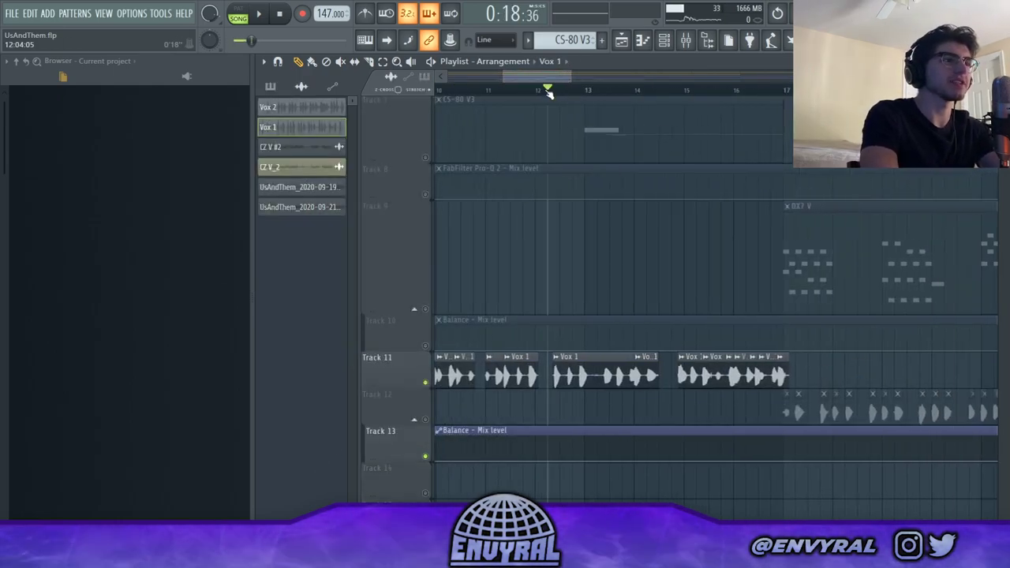
key("space")
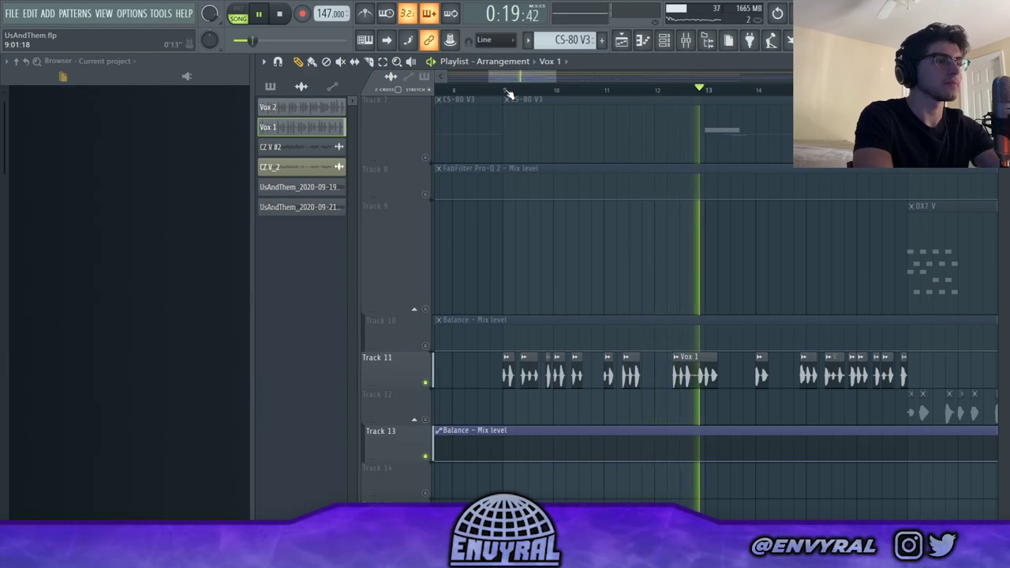
key("space")
- Show the mixer and open the Auto-Tune_Evo_VST effect on the Vox 1 track
key("F9")
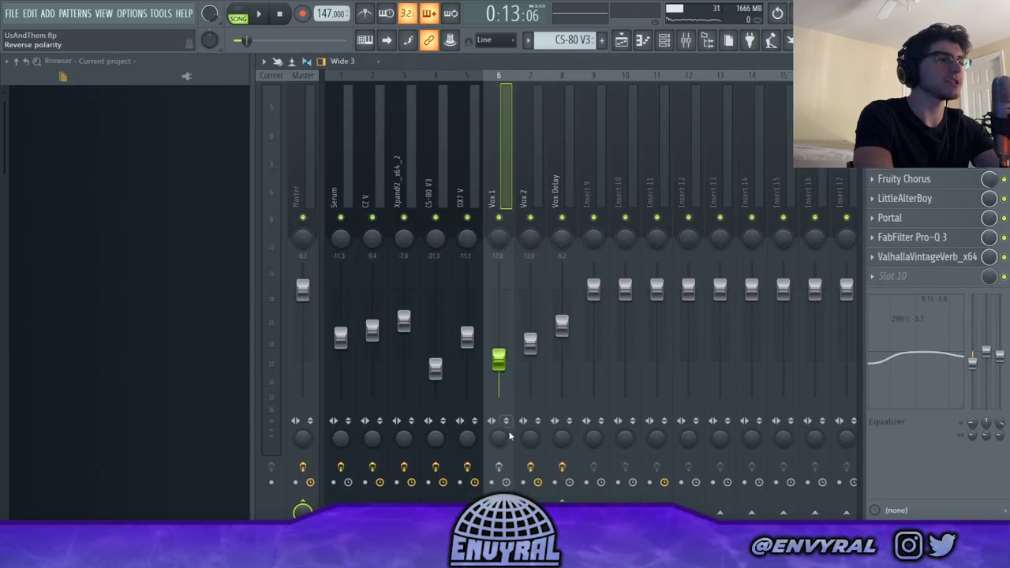
left_click(927, 140)
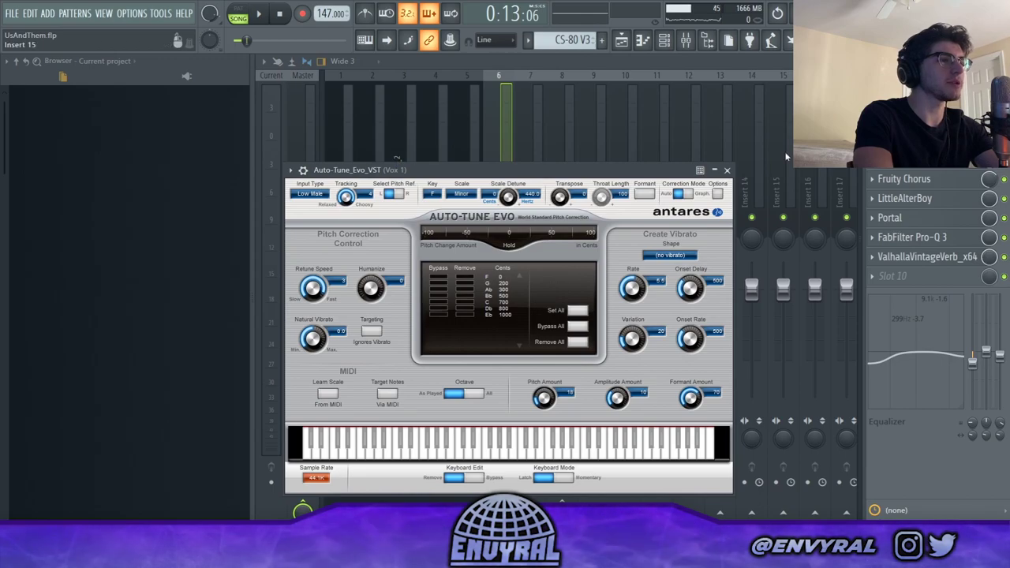
- Close Auto-Tune and show the LittleAlterBoy and Portal effects on the Vox 1 mixer track, closing each one after viewing
left_click(727, 171)
left_click(904, 198)
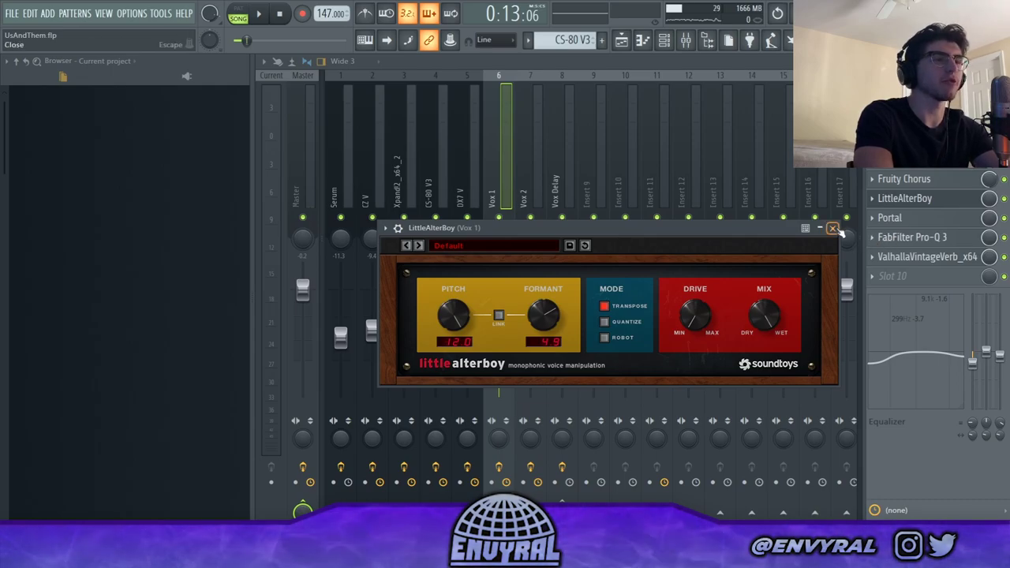
left_click(834, 229)
left_click(889, 217)
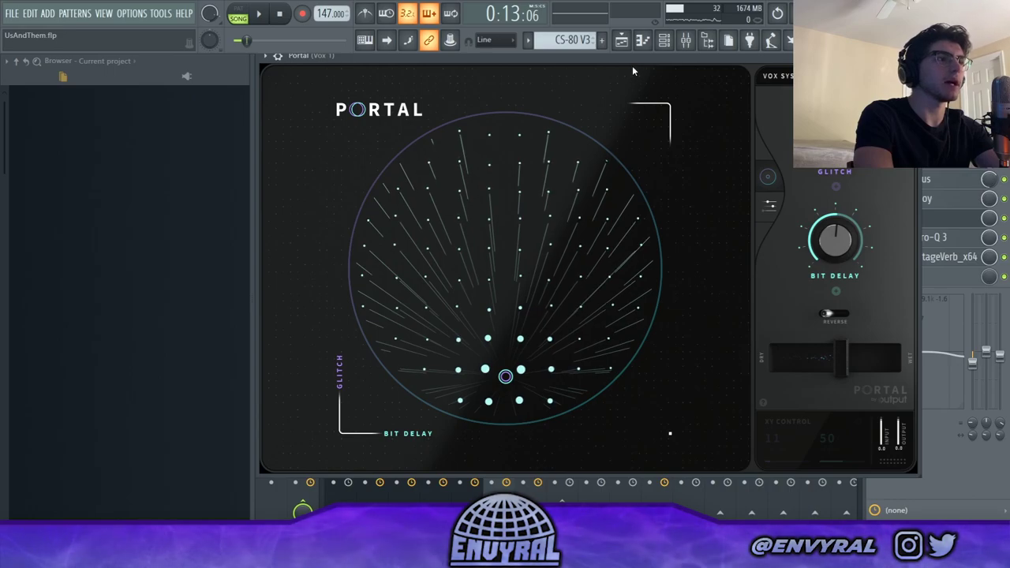
left_click_drag(632, 65, 543, 83)
left_click_drag(622, 79, 649, 69)
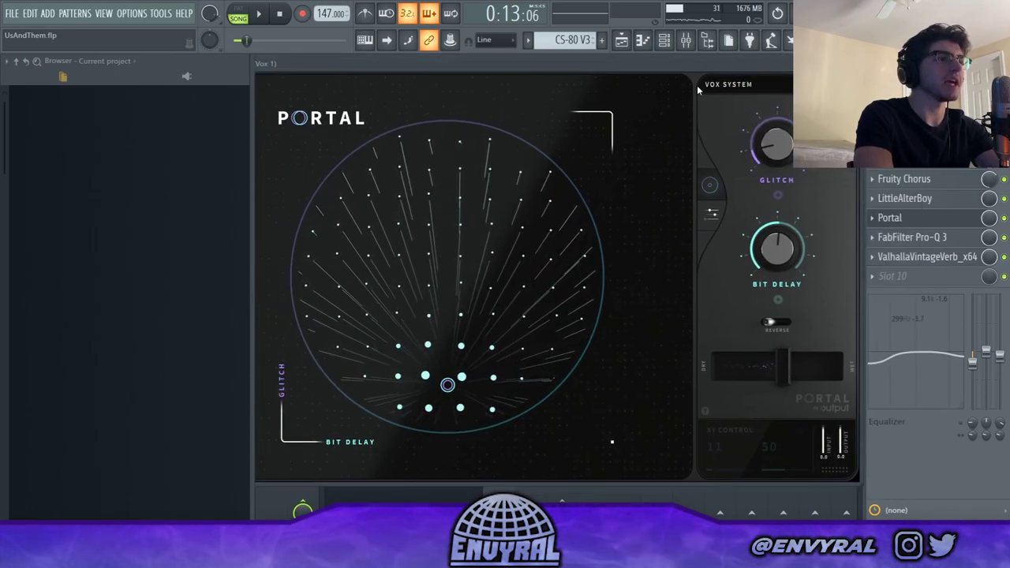
left_click(868, 215)
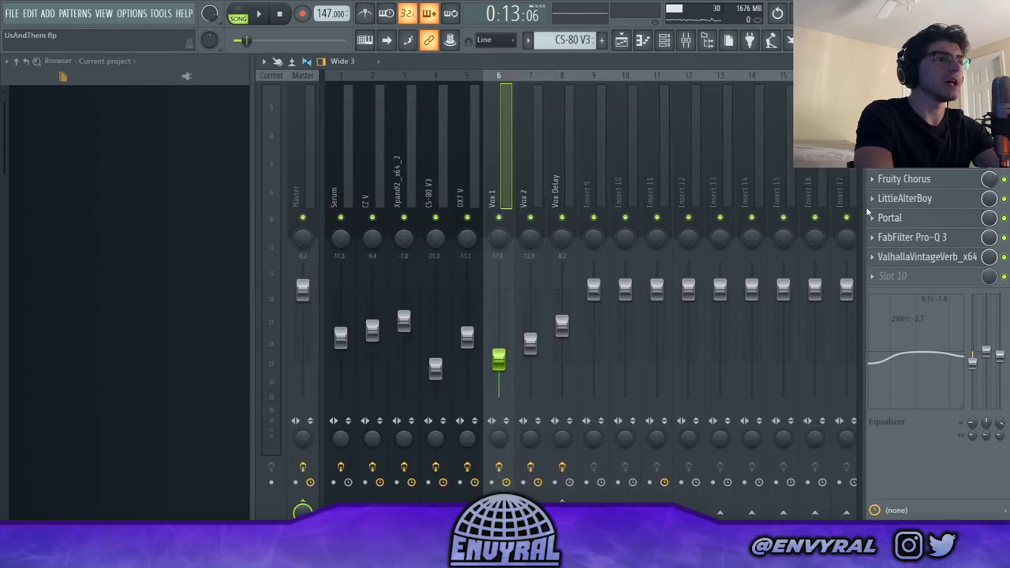
- Show the ValhallaVintageVerb_x64 reverb on the Vox 1 track and return to the playlist
left_click(931, 259)
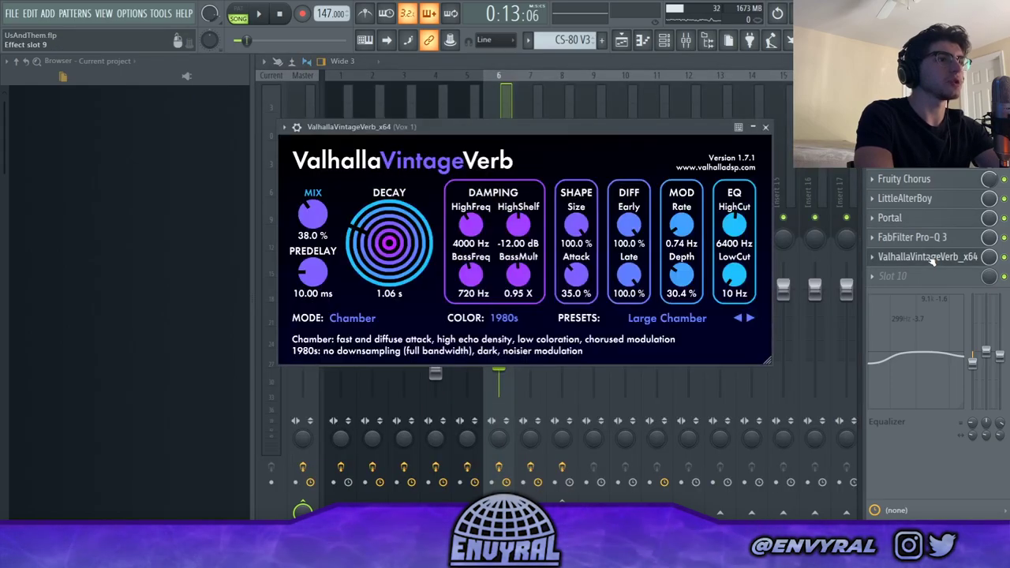
left_click(765, 127)
key("F5")
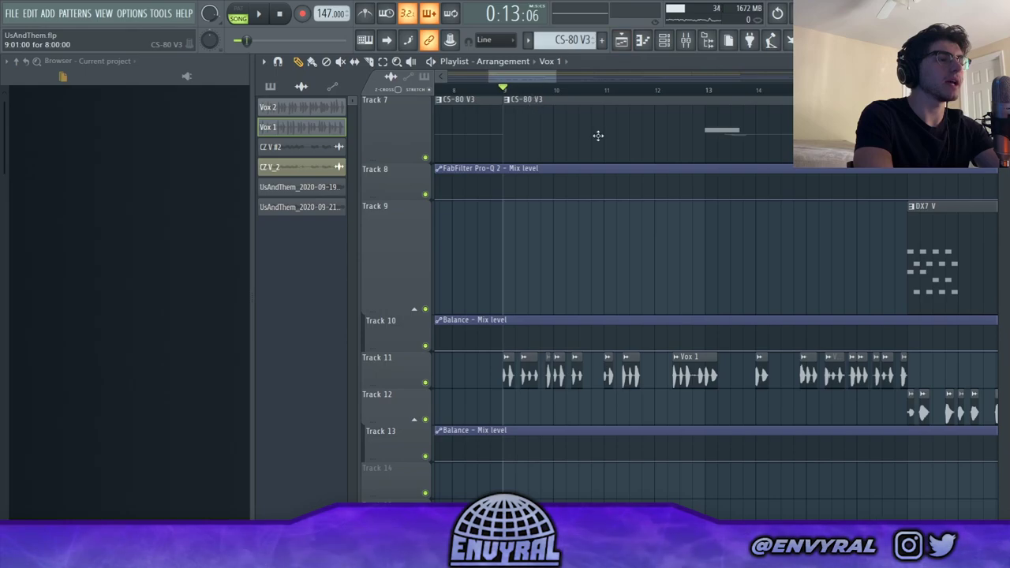
- Play the song from bar 9 with the Vox 1 chops on Track 11, following them up to about bar 17, and stop playback
key("space")
left_click_drag(556, 77, 604, 79)
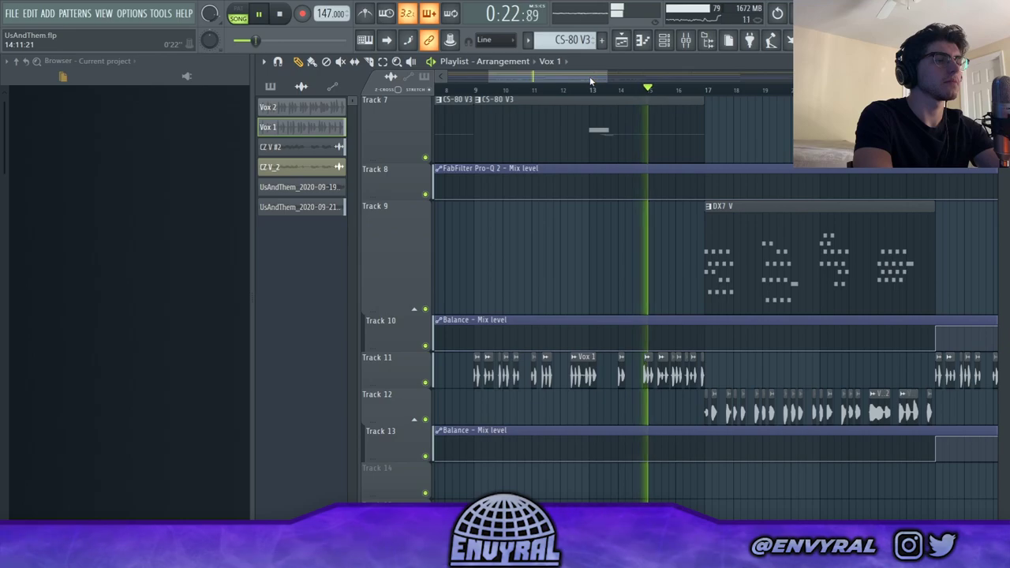
left_click_drag(590, 78, 599, 76)
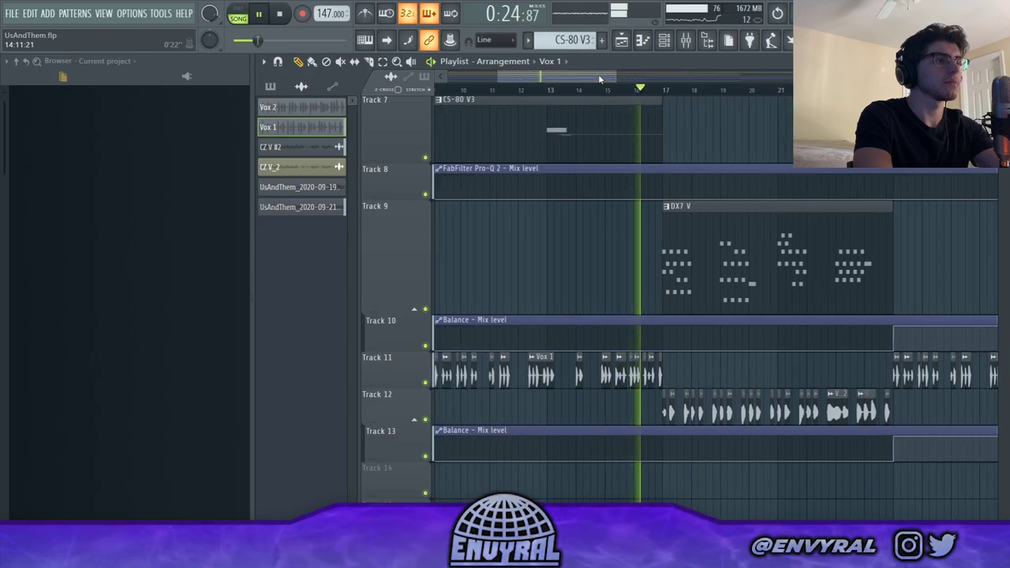
key("space")
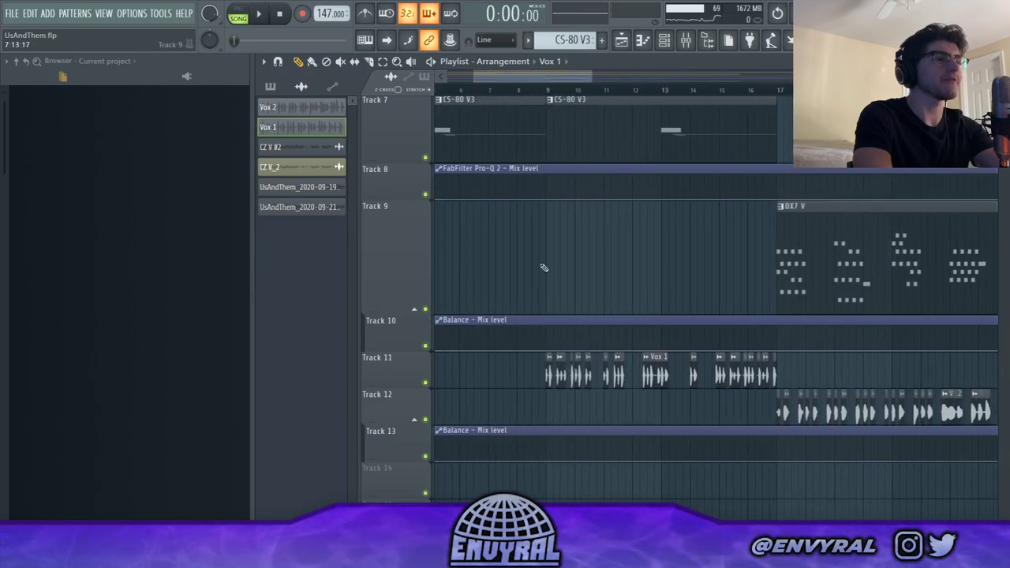
- Solo Track 9, open its DX7 V clip at bar 17 in the piano roll, and play the pattern through
left_click_drag(527, 77, 572, 89)
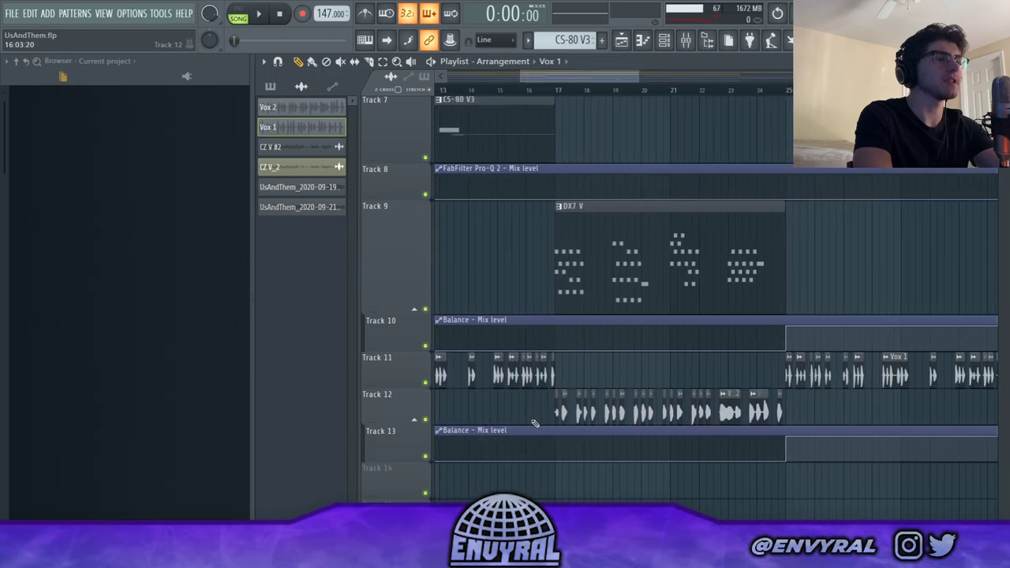
right_click(425, 311)
left_click(555, 90)
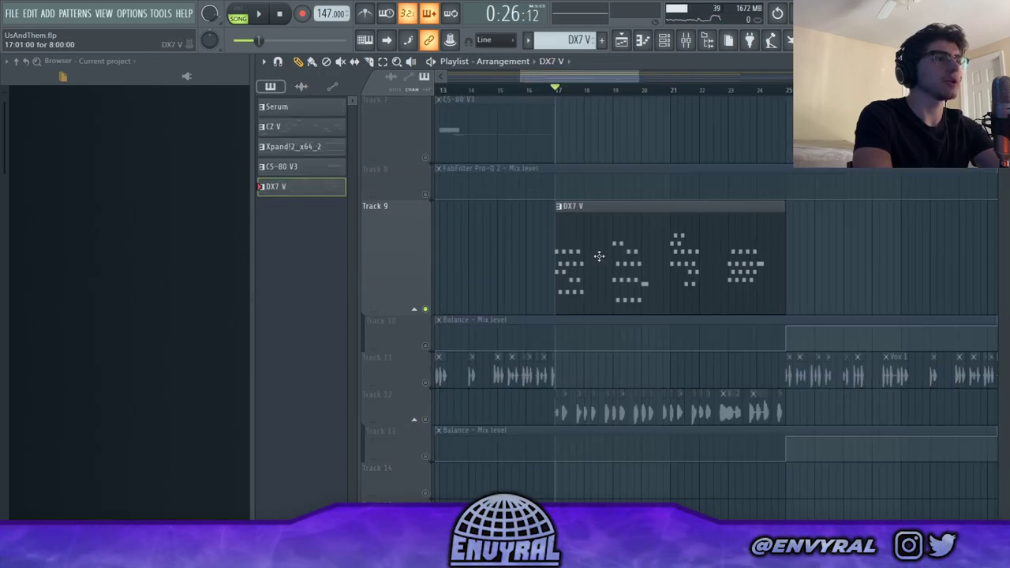
double_click(600, 288)
key("space")
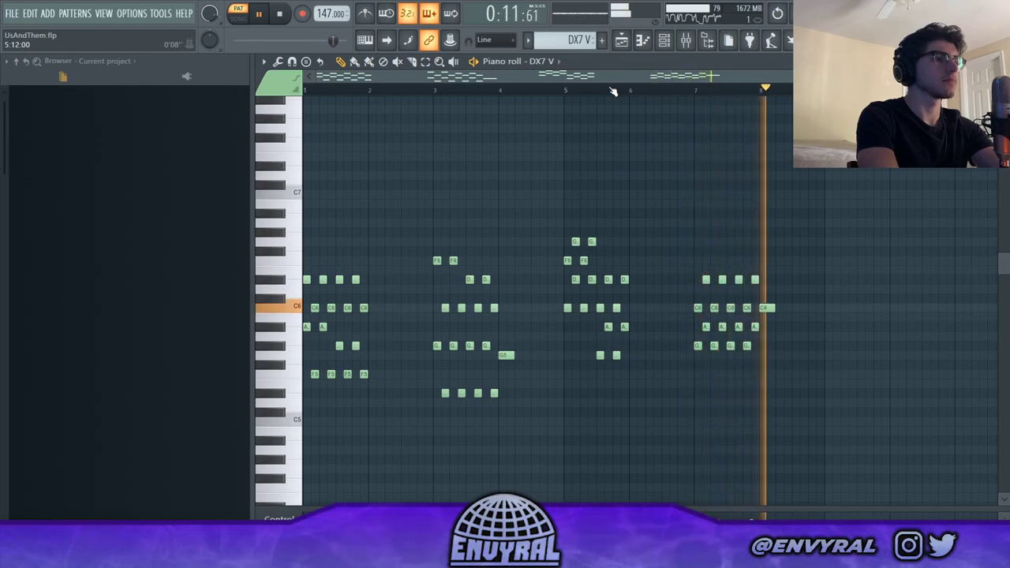
key("space")
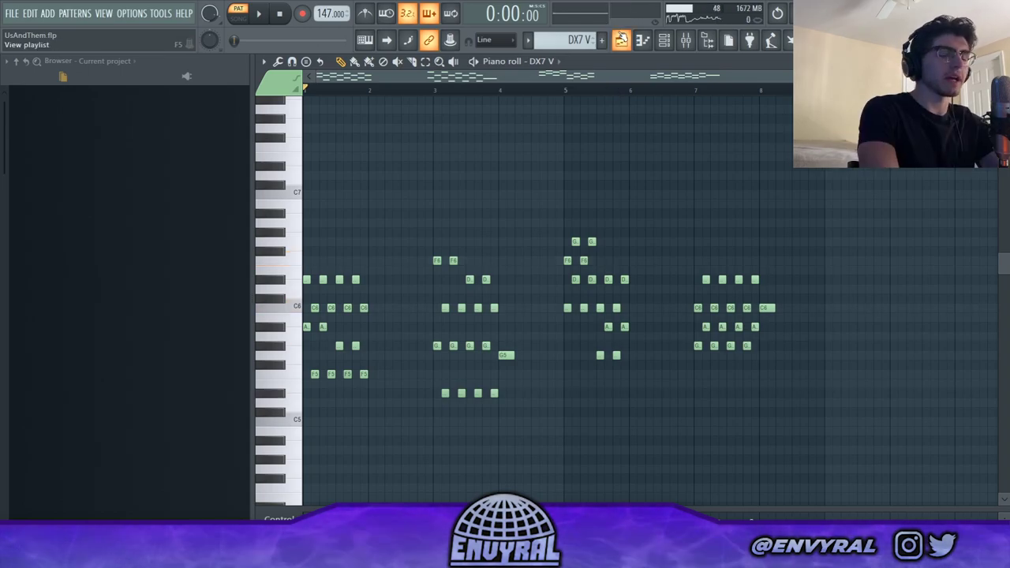
- Return to the playlist and play the soloed Vox 2 chops on Track 12 from bar 17
left_click(623, 42)
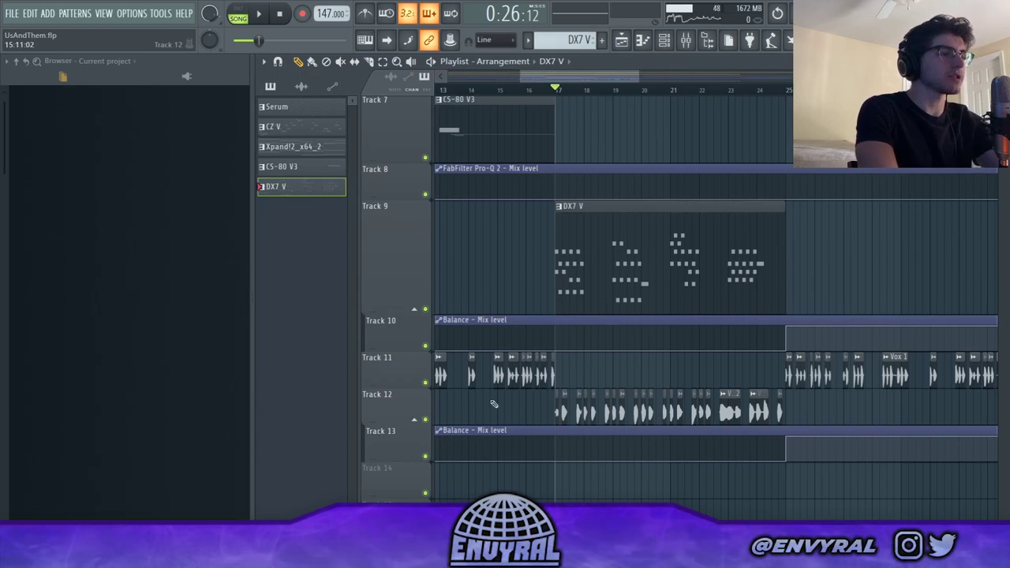
scroll(594, 279, "up", 1)
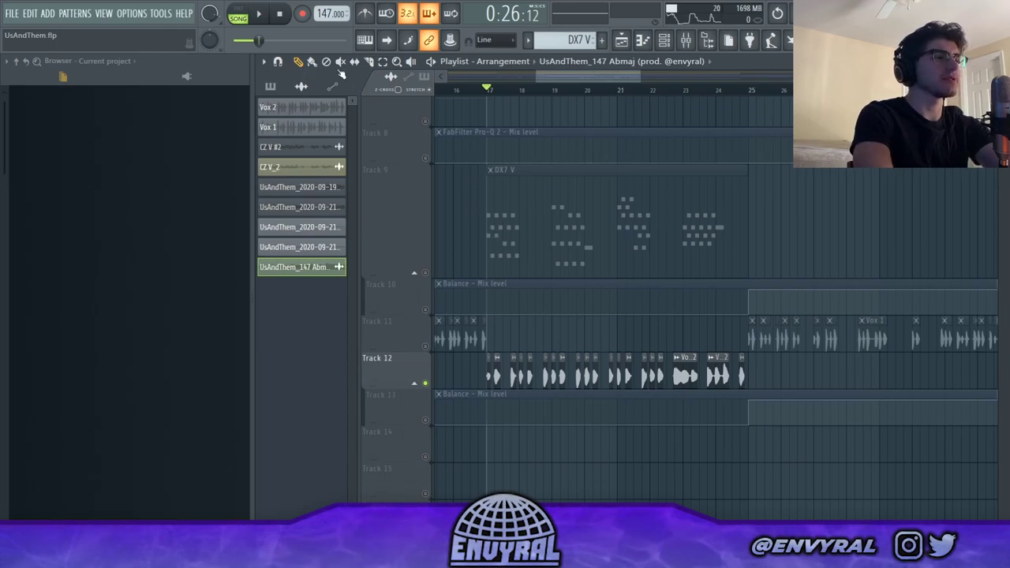
left_click(261, 16)
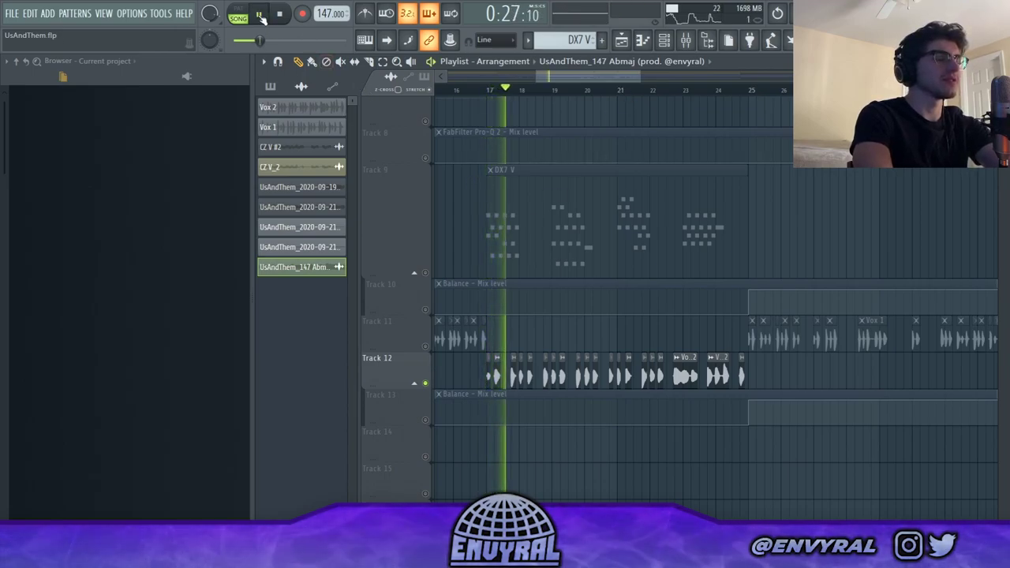
key("space")
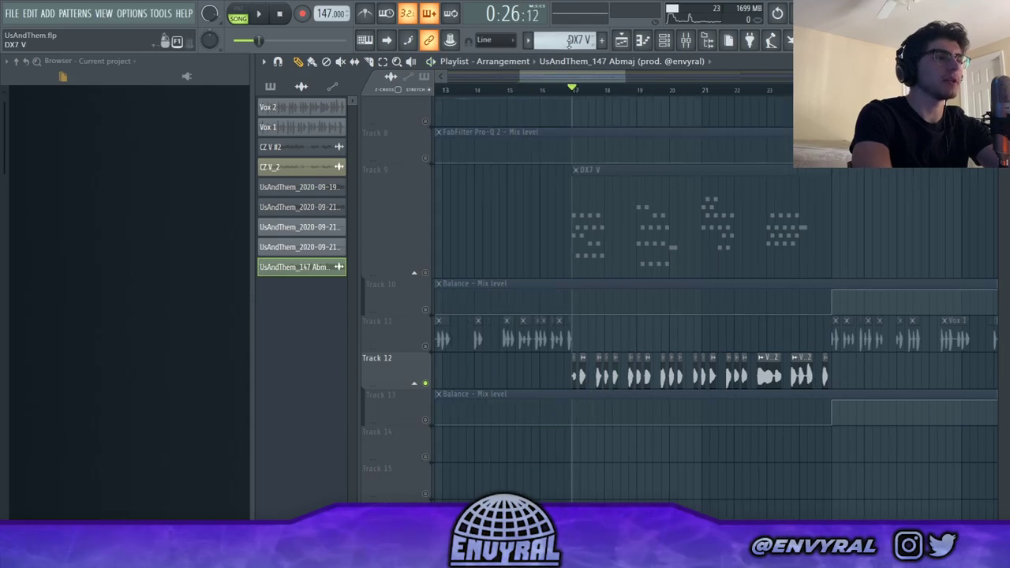
- Look through the full arrangement from bar 33 onwards, examining which melodic clips and automations run in each section
scroll(732, 234, "down", 2)
key("space")
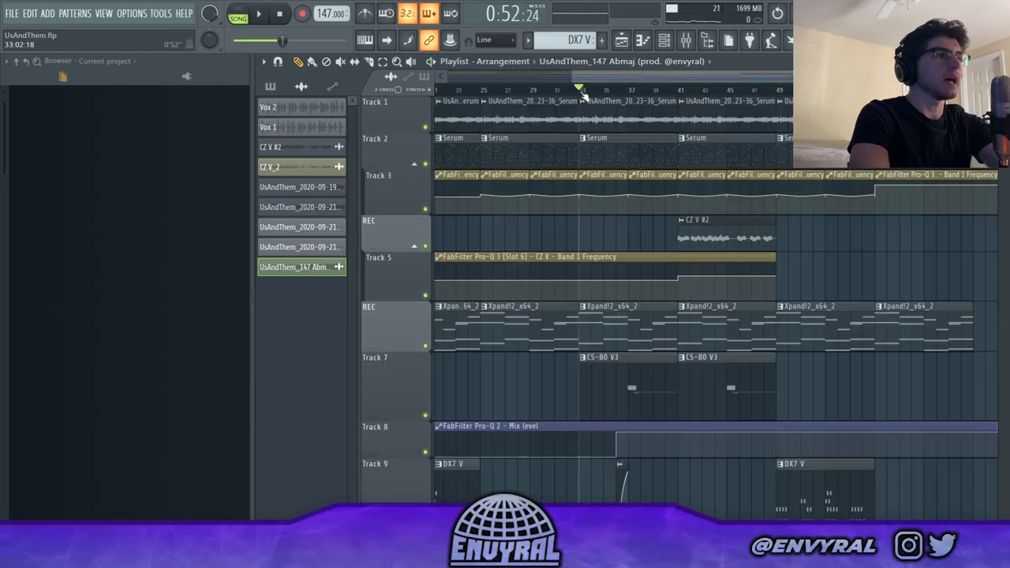
scroll(649, 365, "down", 3)
scroll(679, 331, "up", 3)
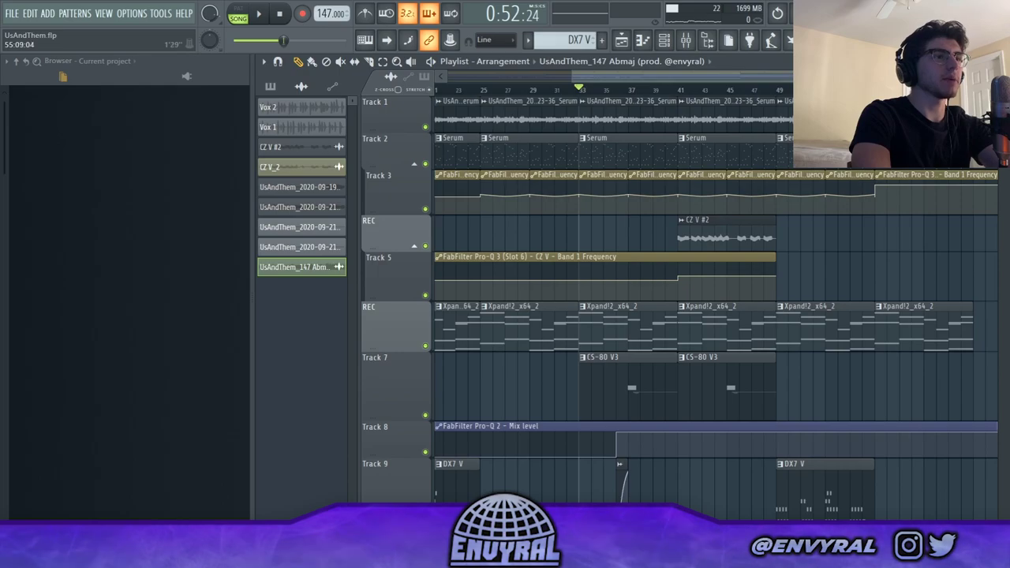
scroll(857, 150, "down", 2)
scroll(587, 166, "down", 1)
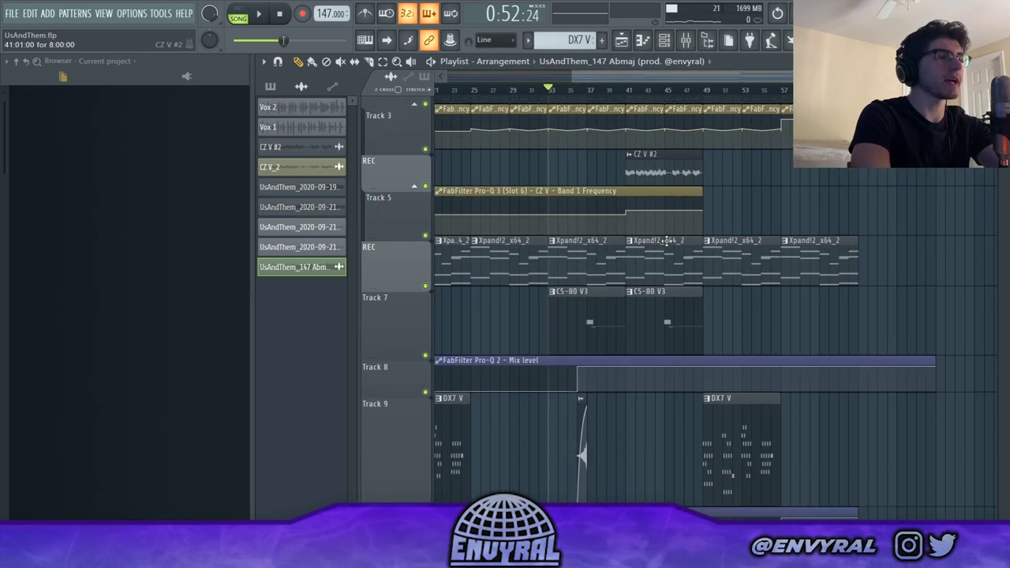
scroll(915, 347, "up", 1)
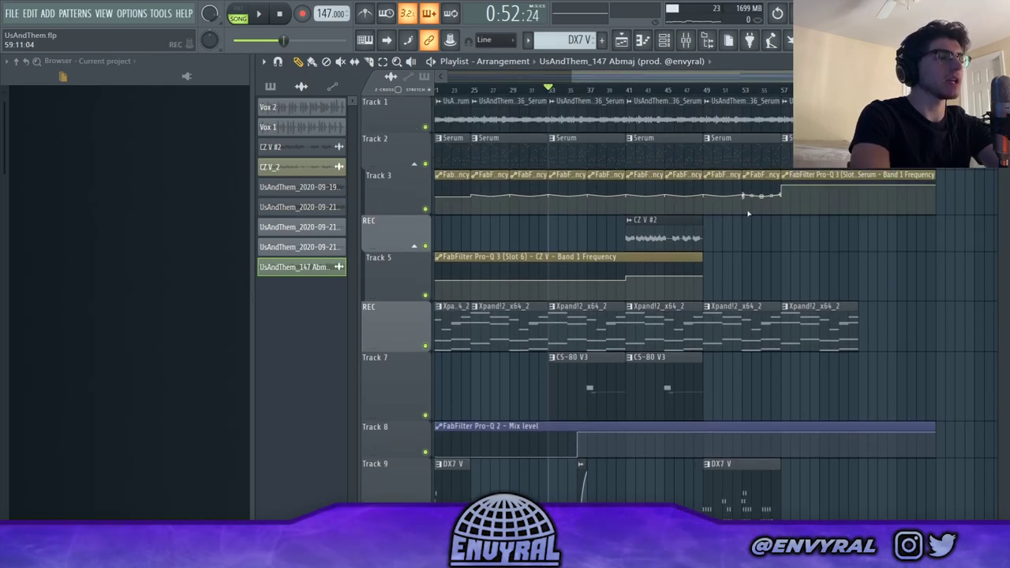
left_click(268, 26)
scroll(637, 95, "down", 2)
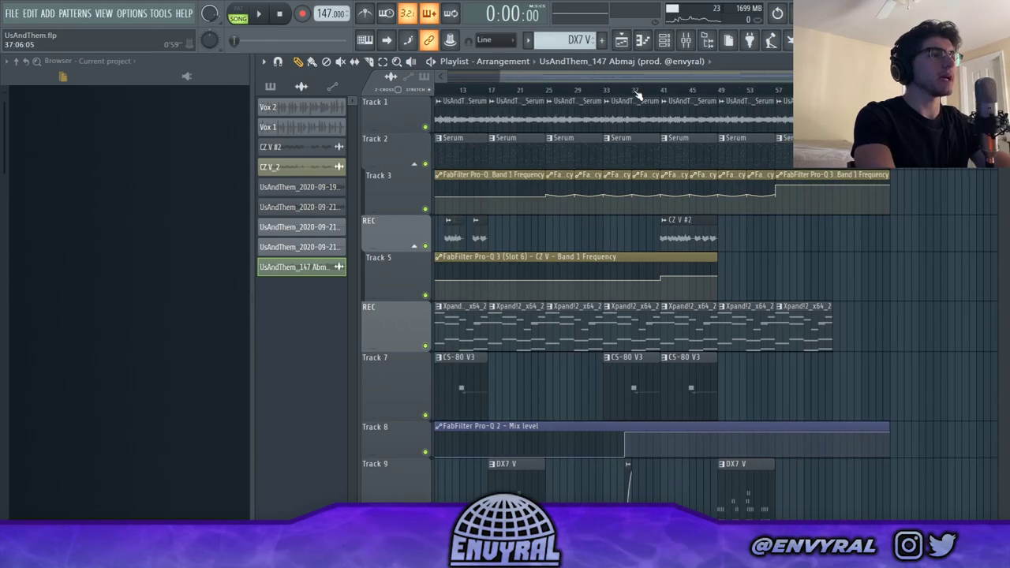